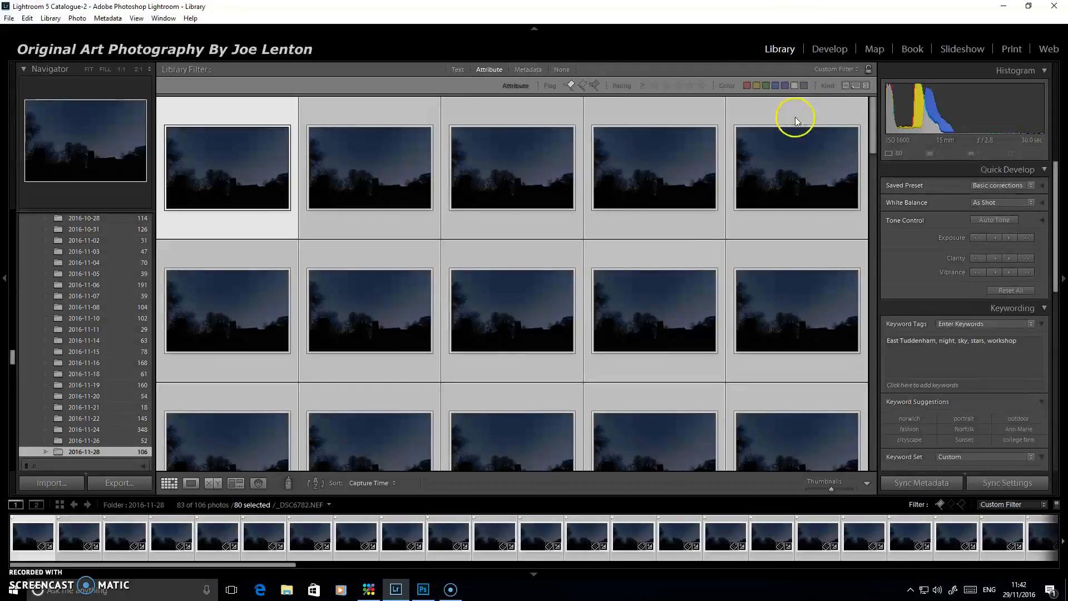
Open the selected night-sky photo in Develop and set Shadows to +100, Clarity to +36 and Contrast to +5
{"action": "left_click", "coordinate": [829, 48]}
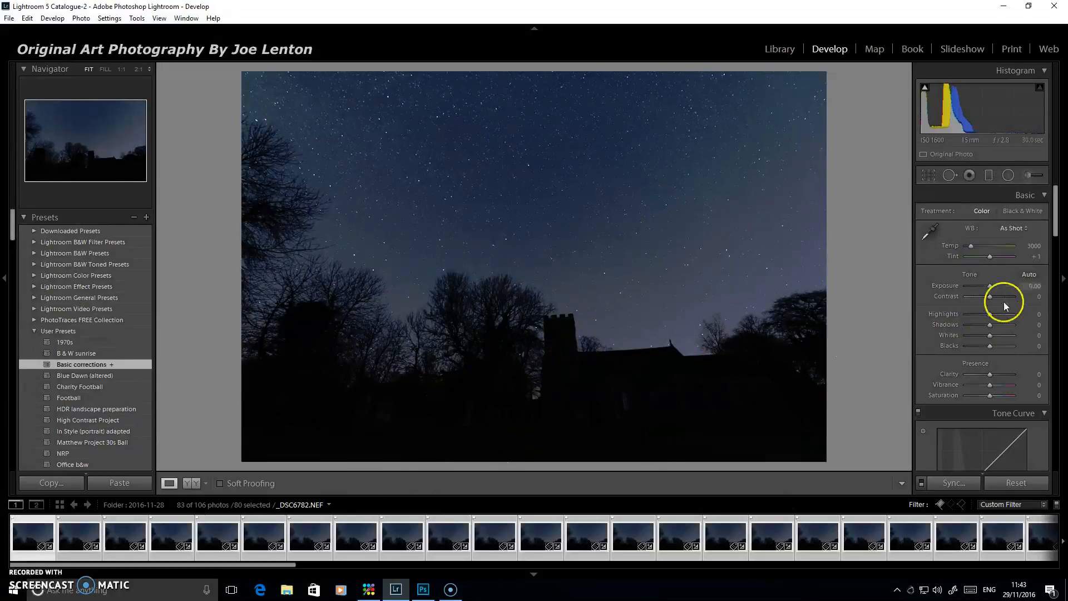
{"action": "left_click_drag", "start_coordinate": [991, 326], "coordinate": [1007, 328]}
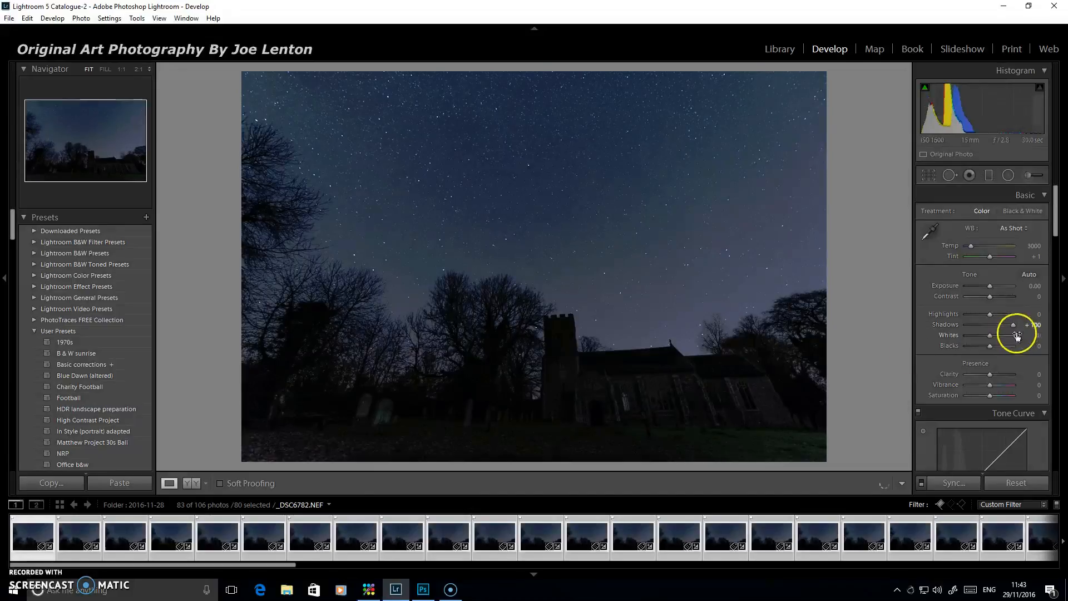
{"action": "left_click_drag", "start_coordinate": [989, 372], "coordinate": [999, 373]}
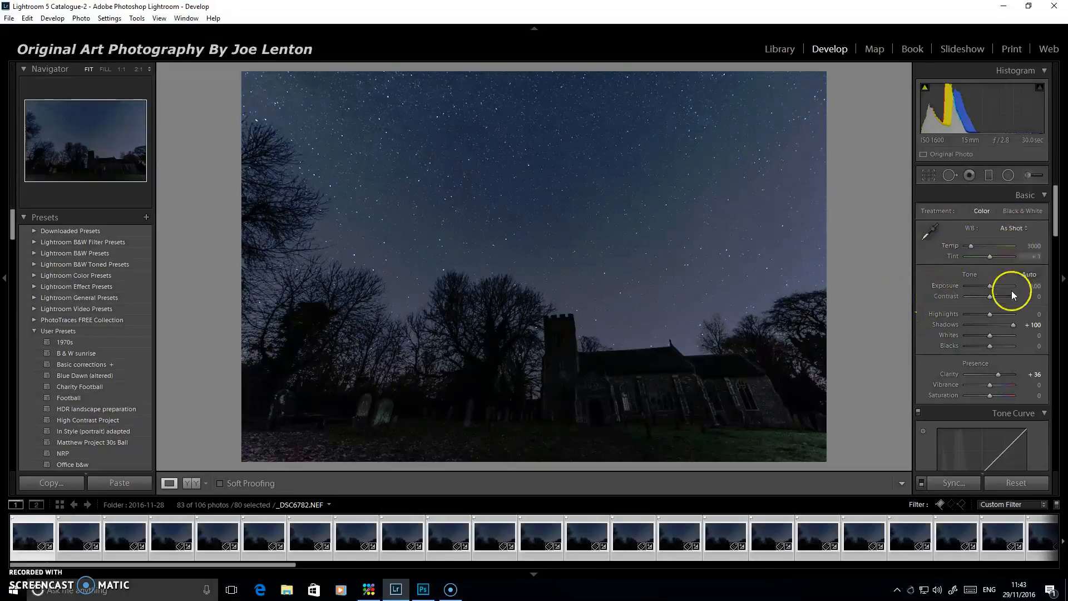
{"action": "left_click_drag", "start_coordinate": [991, 296], "coordinate": [1003, 293]}
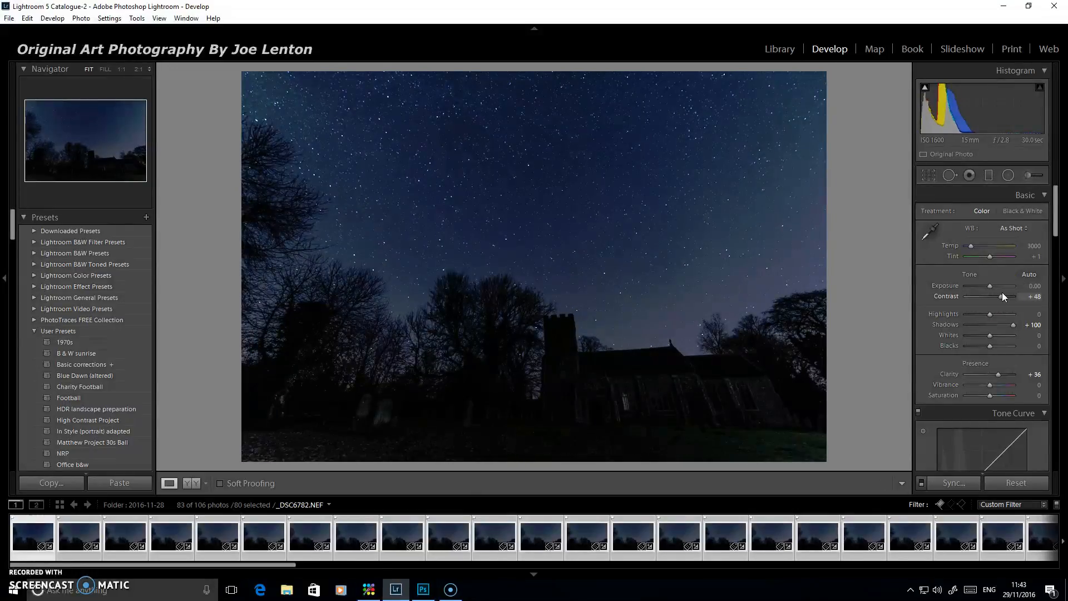
{"action": "left_click_drag", "start_coordinate": [1003, 296], "coordinate": [993, 296]}
Add a graduated filter with Contrast 38 over the sky, fading out from the middle of the photo down to the church tower's top
{"action": "left_click", "coordinate": [988, 175]}
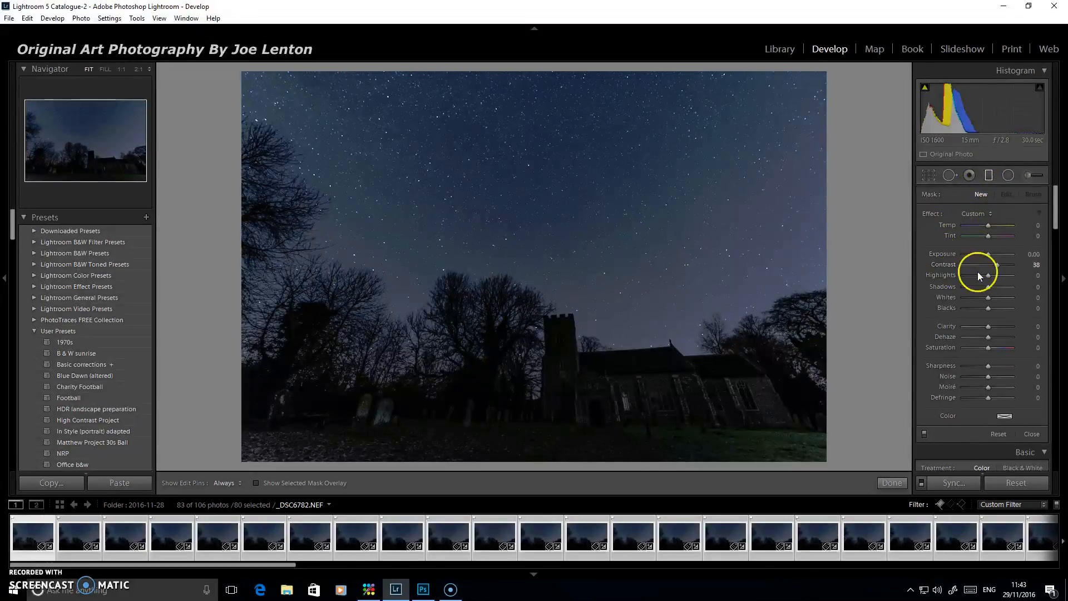
{"action": "left_click_drag", "start_coordinate": [545, 172], "coordinate": [543, 301]}
{"action": "left_click_drag", "start_coordinate": [543, 236], "coordinate": [547, 284]}
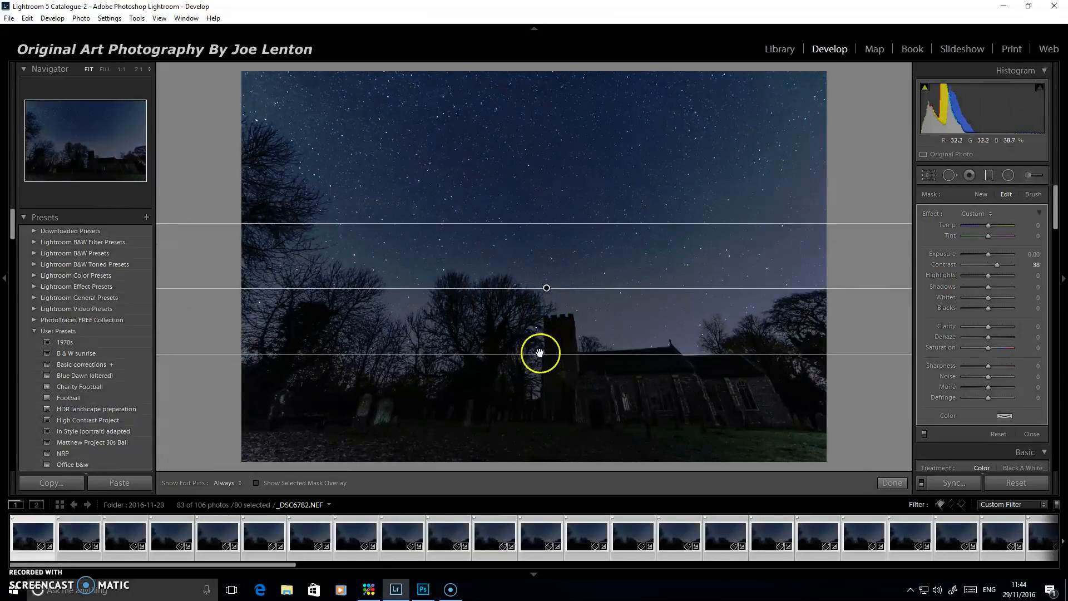
{"action": "left_click_drag", "start_coordinate": [540, 353], "coordinate": [541, 319]}
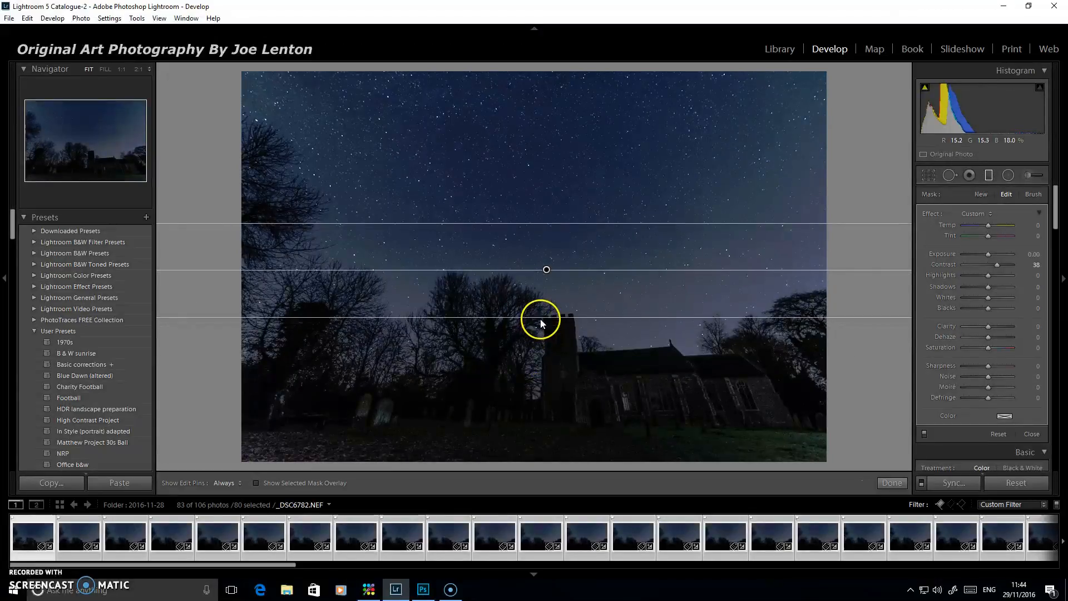
{"action": "left_click", "coordinate": [892, 483]}
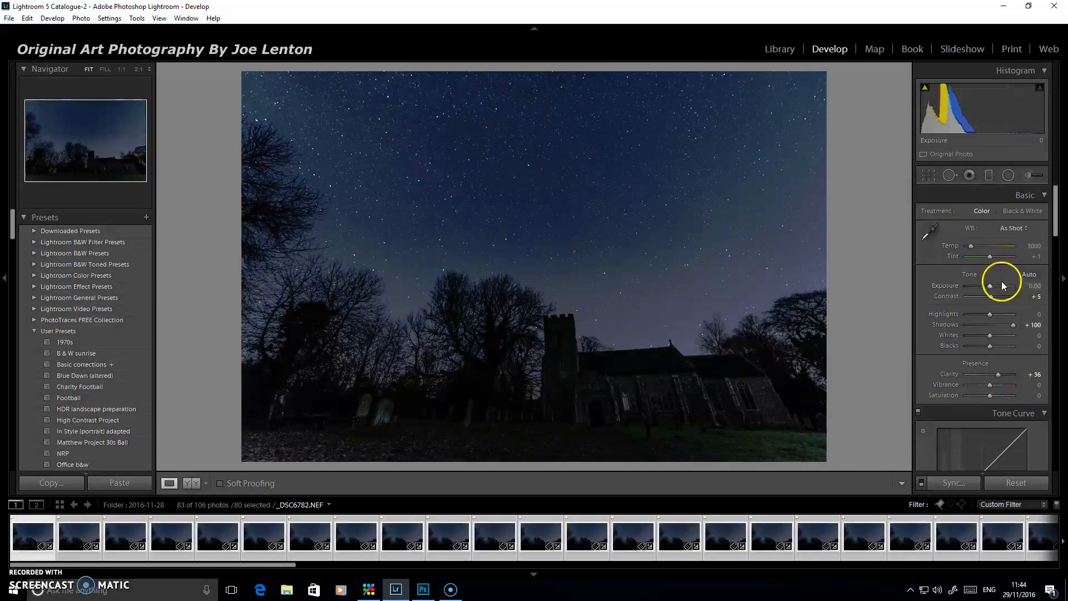
Set the photo's Exposure to +0.83 and Highlights to −31
{"action": "left_click_drag", "start_coordinate": [989, 286], "coordinate": [993, 285]}
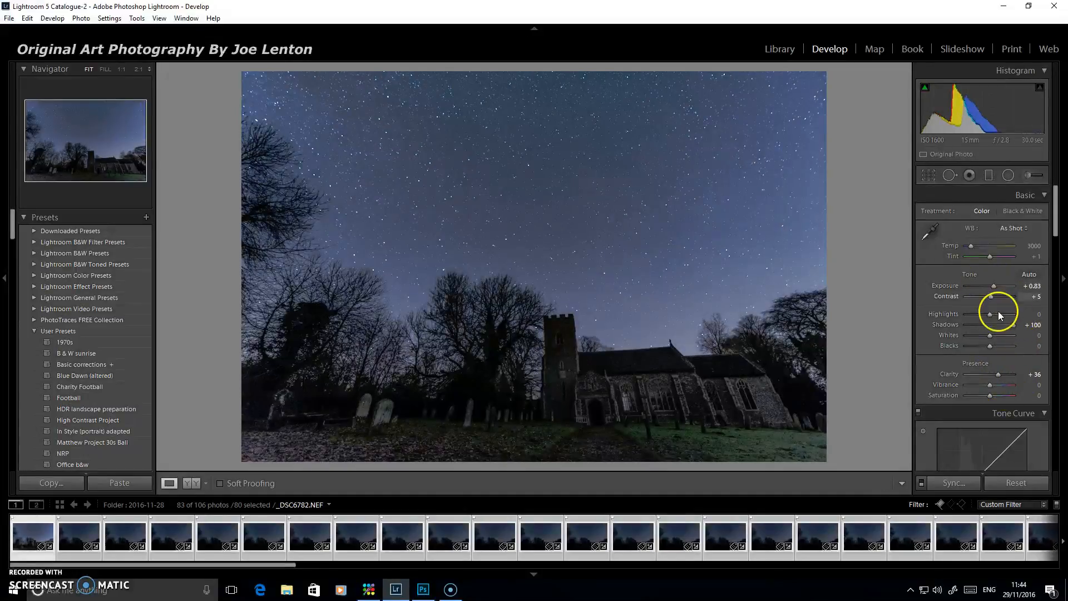
{"action": "mouse_move", "coordinate": [990, 314]}
{"action": "left_mouse_down"}
{"action": "mouse_move", "coordinate": [975, 317]}
{"action": "mouse_move", "coordinate": [993, 315]}
{"action": "mouse_move", "coordinate": [983, 310]}
{"action": "left_mouse_up"}
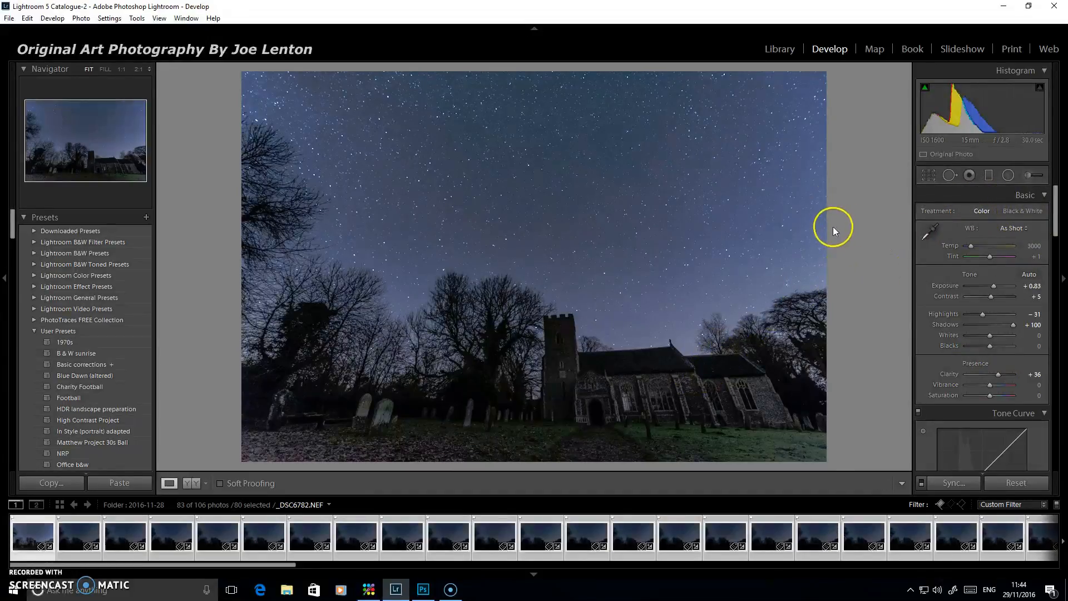
Try a white balance sampled from the church tower's stonework and compare it with the As Shot balance
{"action": "left_click", "coordinate": [929, 233]}
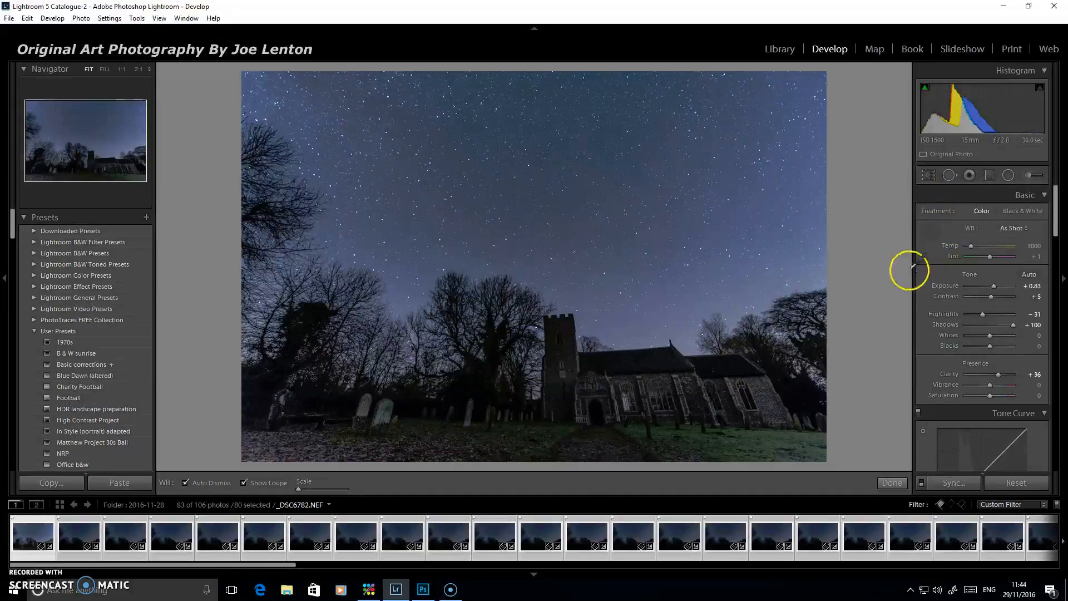
{"action": "left_click", "coordinate": [570, 336]}
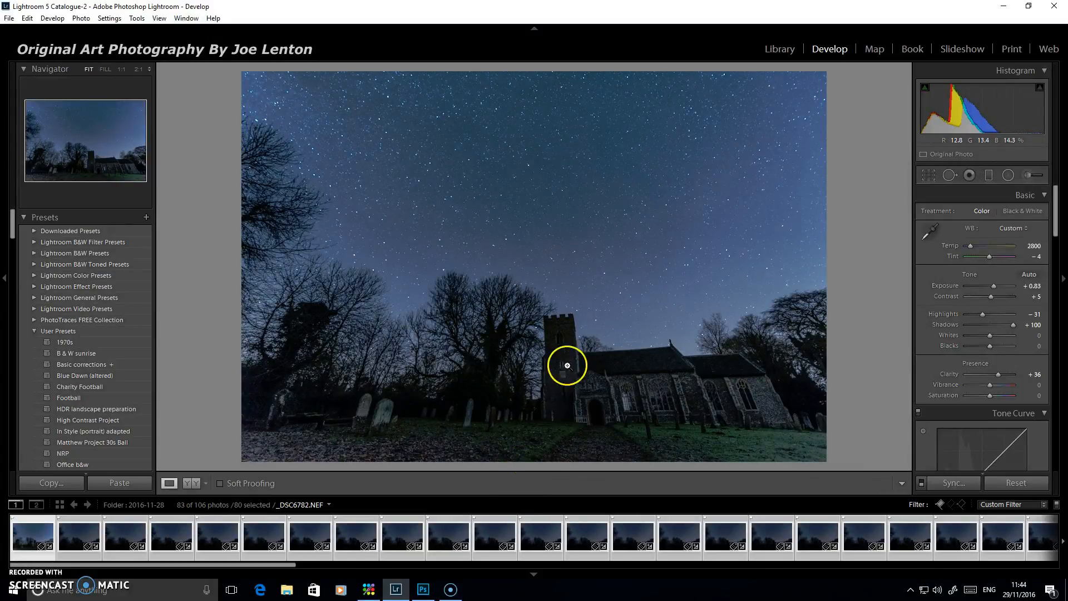
{"action": "key", "text": "ctrl+z"}
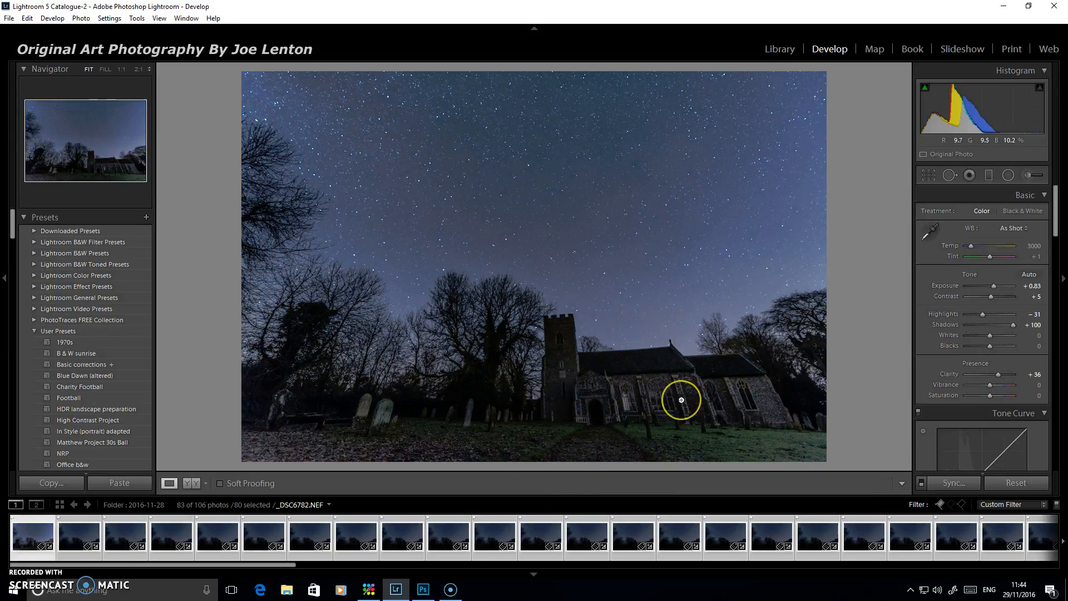
{"action": "key", "text": "ctrl+y"}
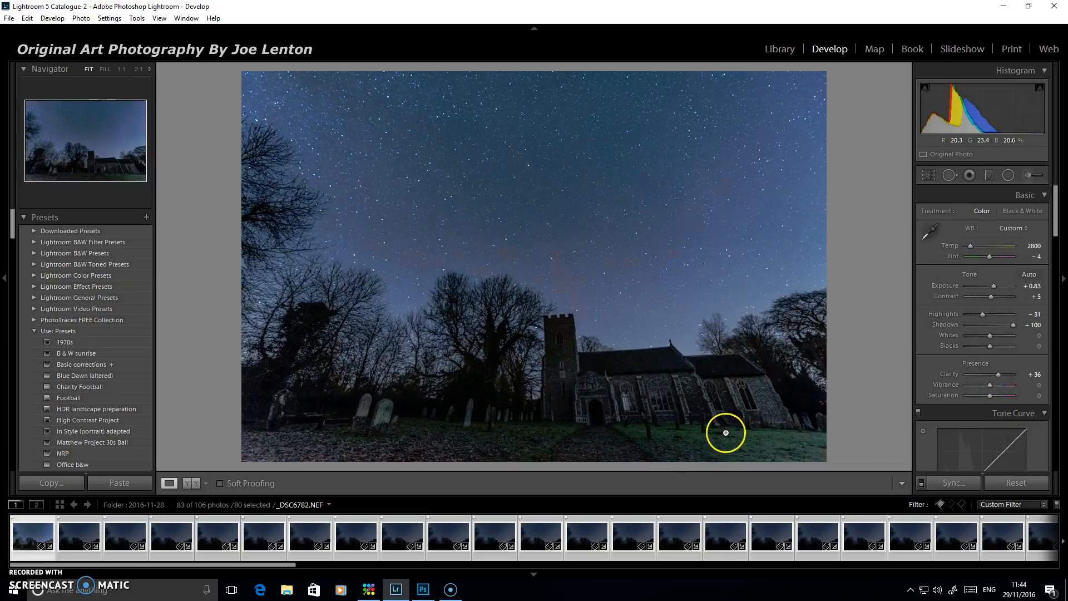
{"action": "key", "text": "ctrl+z"}
{"action": "left_click", "coordinate": [723, 526]}
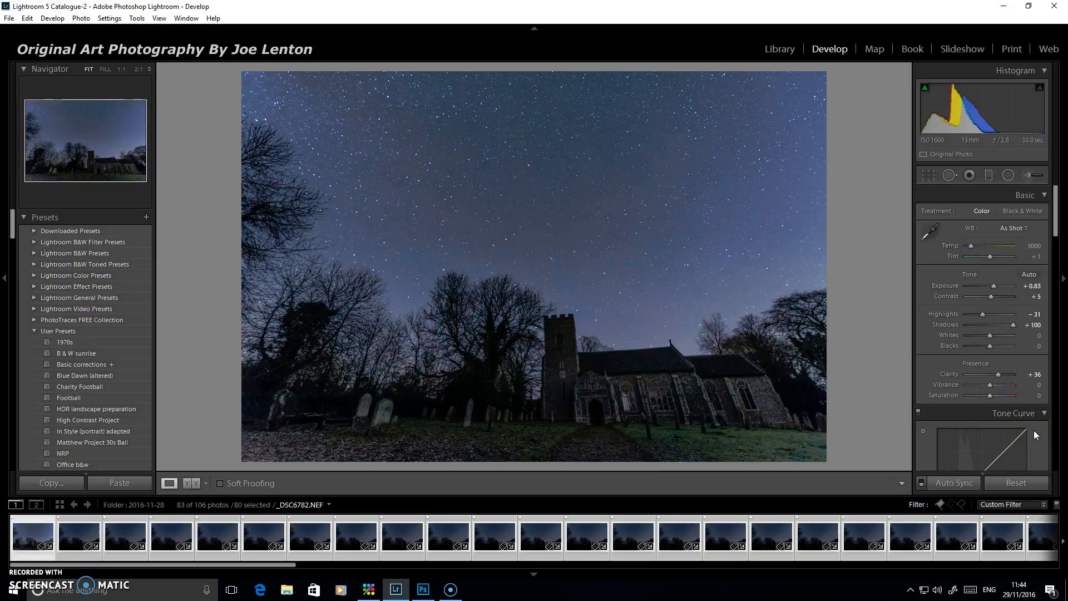
{"action": "key", "text": "ctrl+y"}
{"action": "key", "text": "ctrl+z"}
Correct the photo's perspective with a Vertical transform of −21 and a Rotate value of +3.1
{"action": "left_click_drag", "start_coordinate": [1060, 221], "coordinate": [1057, 410]}
{"action": "left_click_drag", "start_coordinate": [994, 335], "coordinate": [981, 336]}
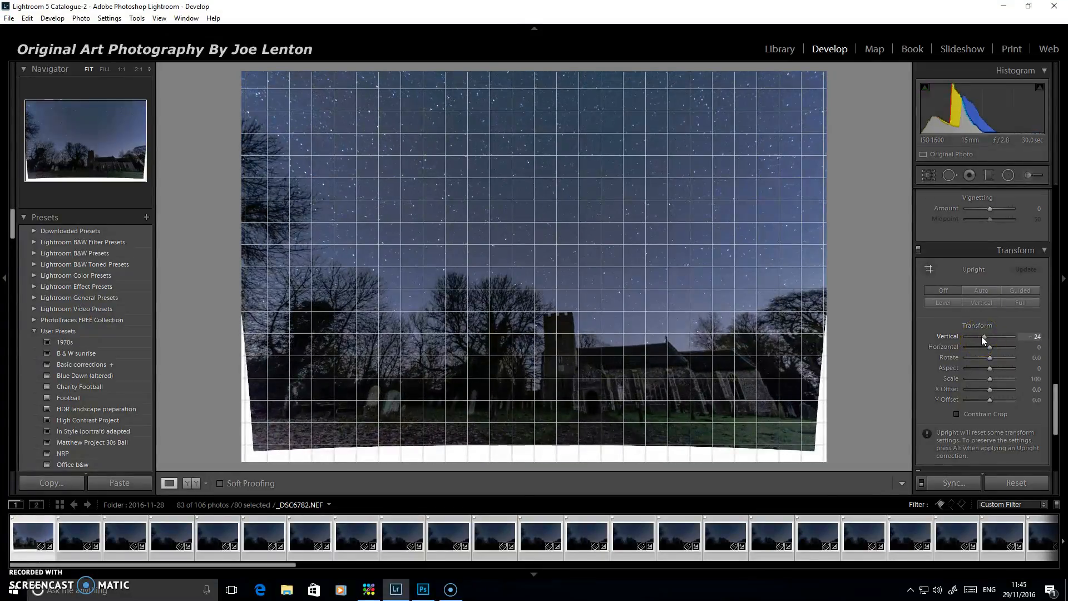
{"action": "left_click_drag", "start_coordinate": [981, 336], "coordinate": [973, 332]}
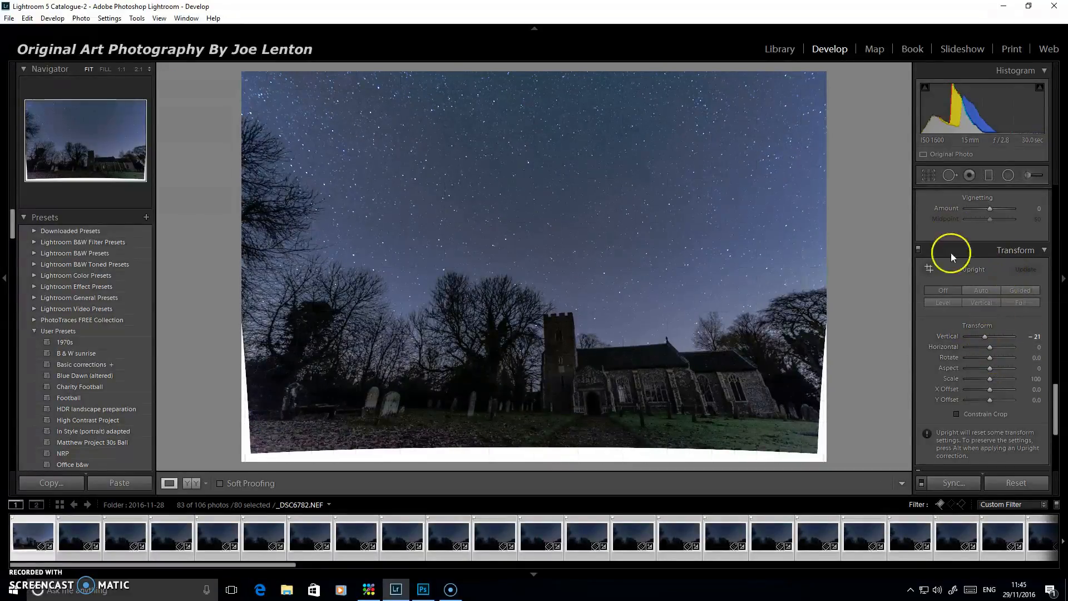
{"action": "mouse_move", "coordinate": [989, 360]}
{"action": "left_mouse_down"}
{"action": "mouse_move", "coordinate": [980, 359]}
{"action": "mouse_move", "coordinate": [996, 358]}
{"action": "left_mouse_up"}
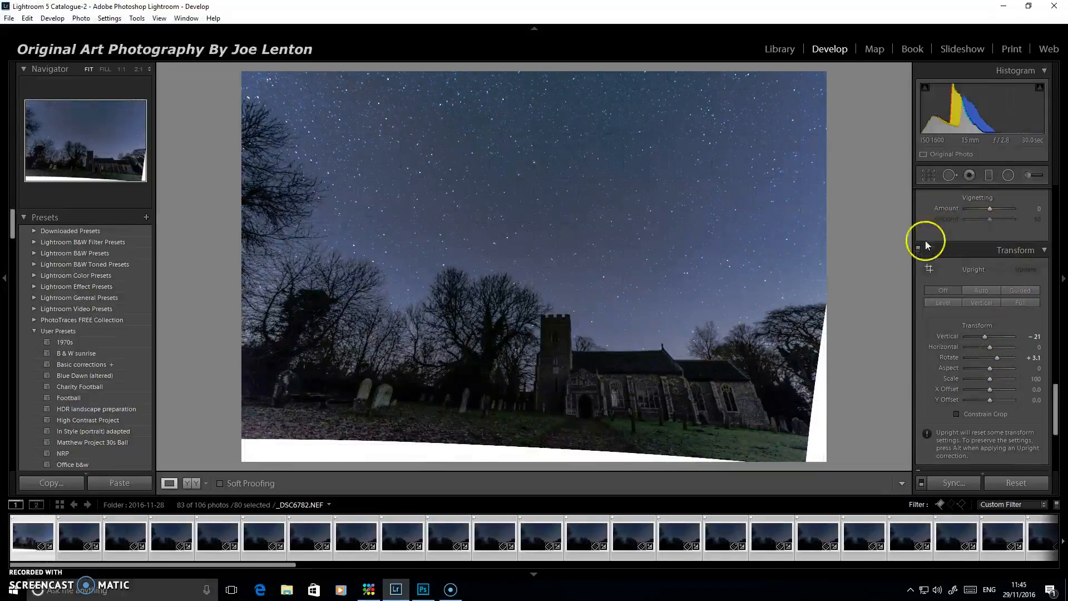
Crop the photo at its original aspect ratio to remove the blank white areas along the bottom and right edges
{"action": "left_click", "coordinate": [929, 175]}
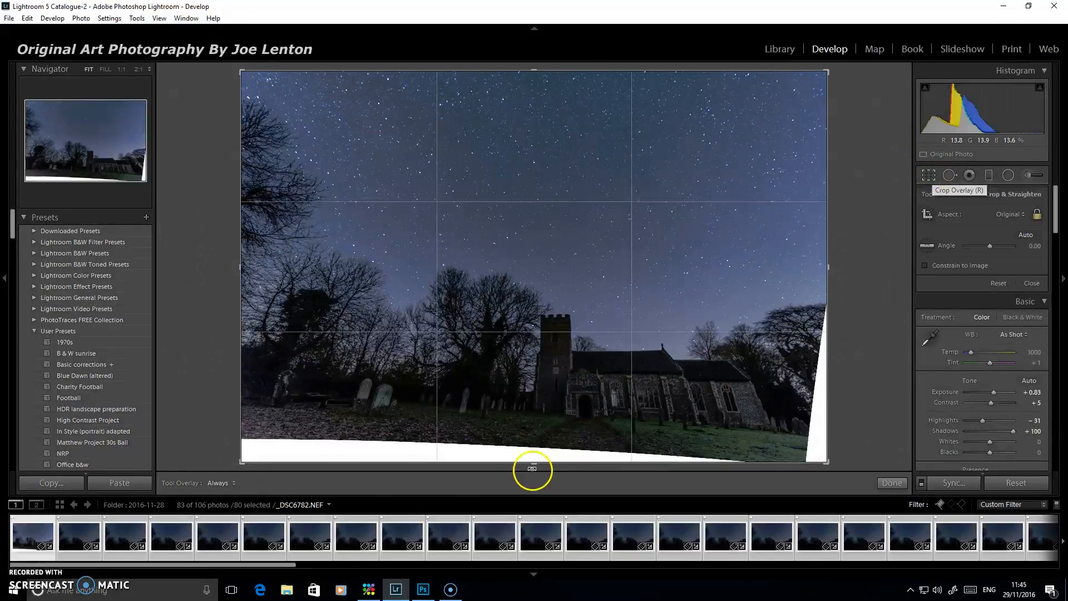
{"action": "left_click_drag", "start_coordinate": [534, 464], "coordinate": [537, 453]}
{"action": "key", "text": "ctrl+z"}
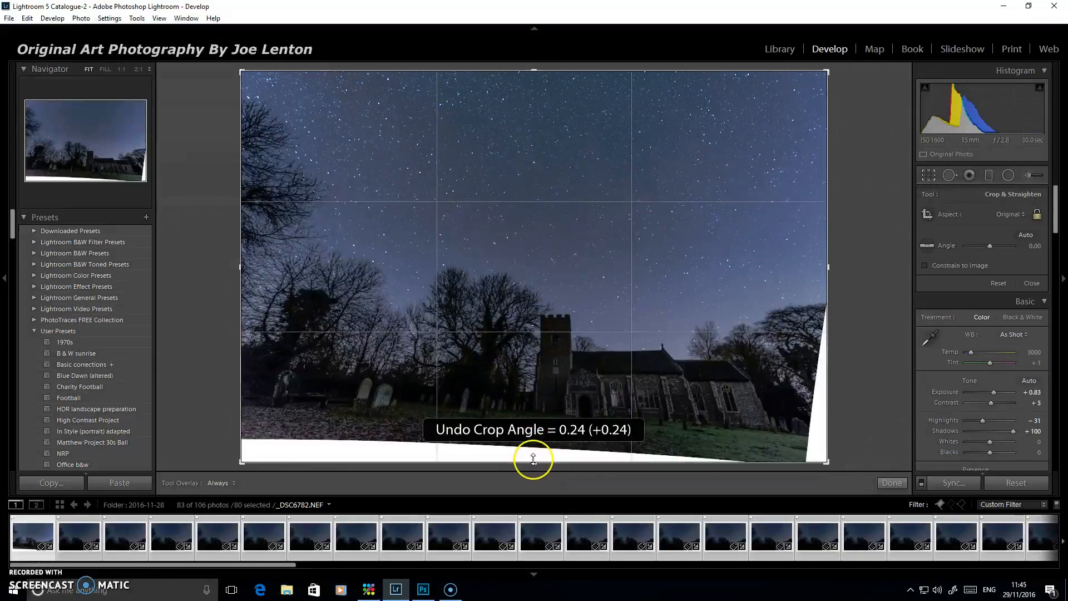
{"action": "left_click_drag", "start_coordinate": [533, 459], "coordinate": [535, 451]}
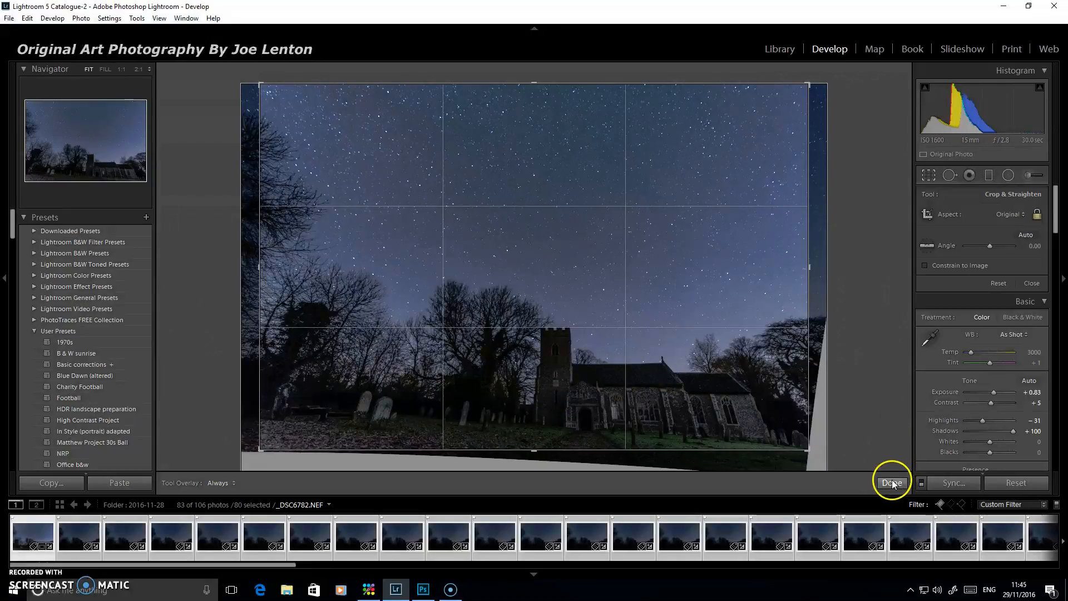
{"action": "left_click", "coordinate": [892, 483]}
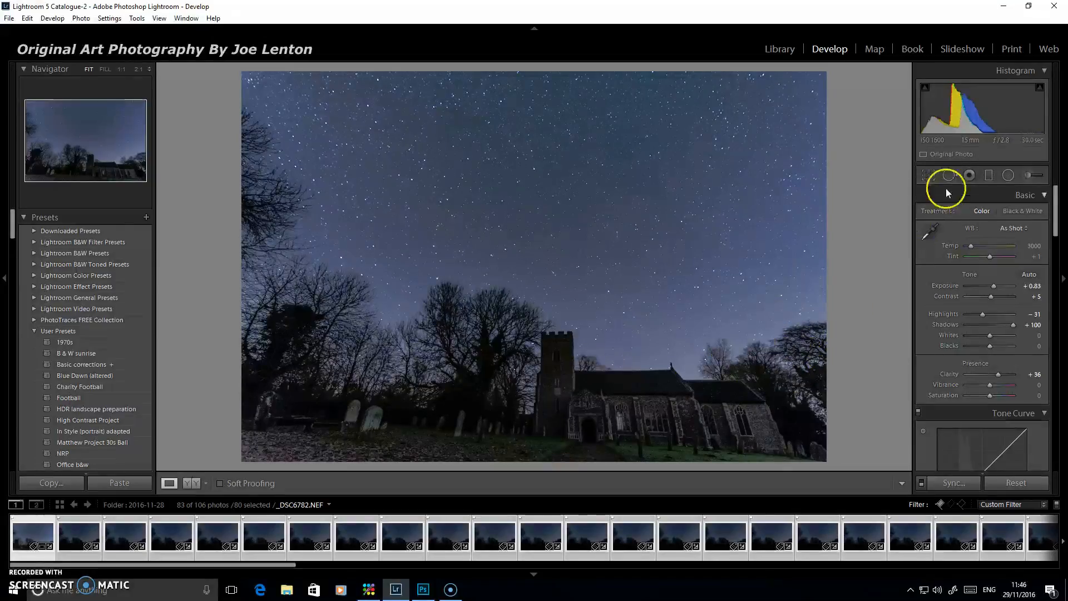
Preview the detail at the top of the church tower and set Luminance noise reduction to 19
{"action": "left_click_drag", "start_coordinate": [1057, 206], "coordinate": [1049, 226]}
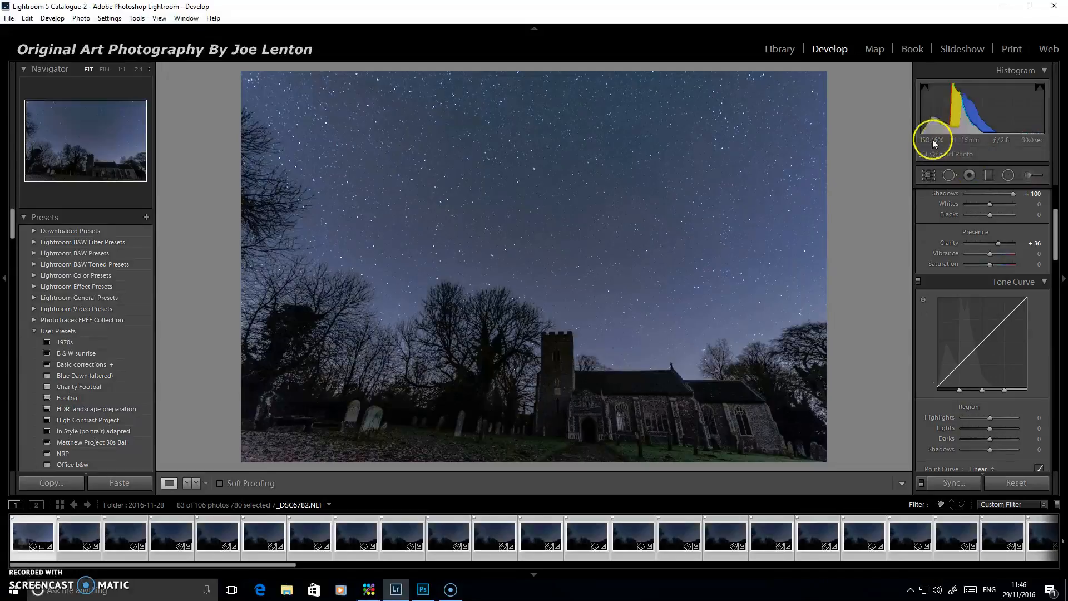
{"action": "left_click_drag", "start_coordinate": [1055, 228], "coordinate": [1057, 323]}
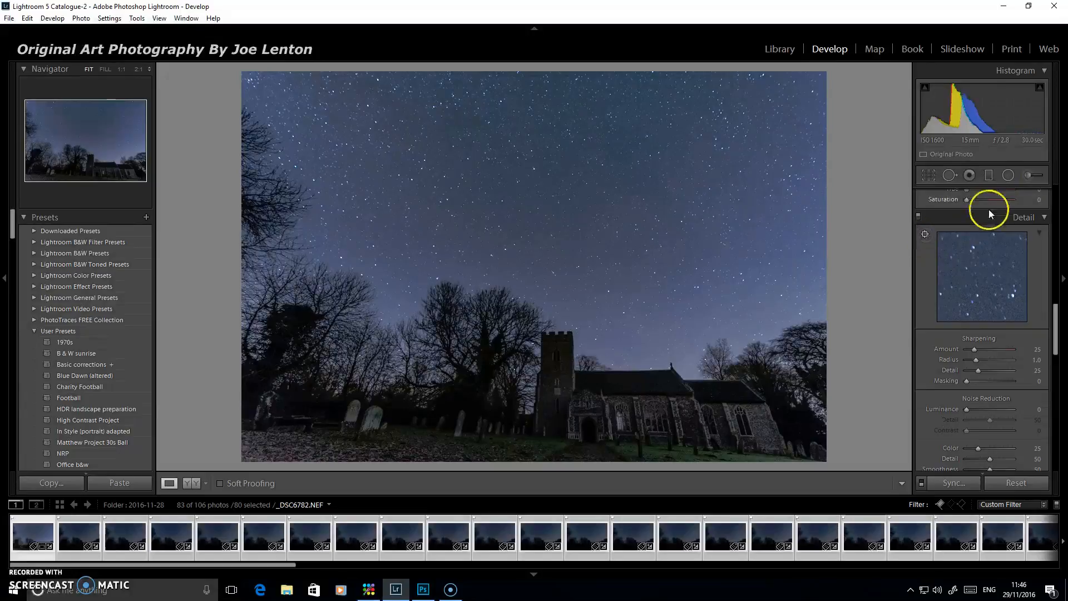
{"action": "left_click", "coordinate": [572, 332]}
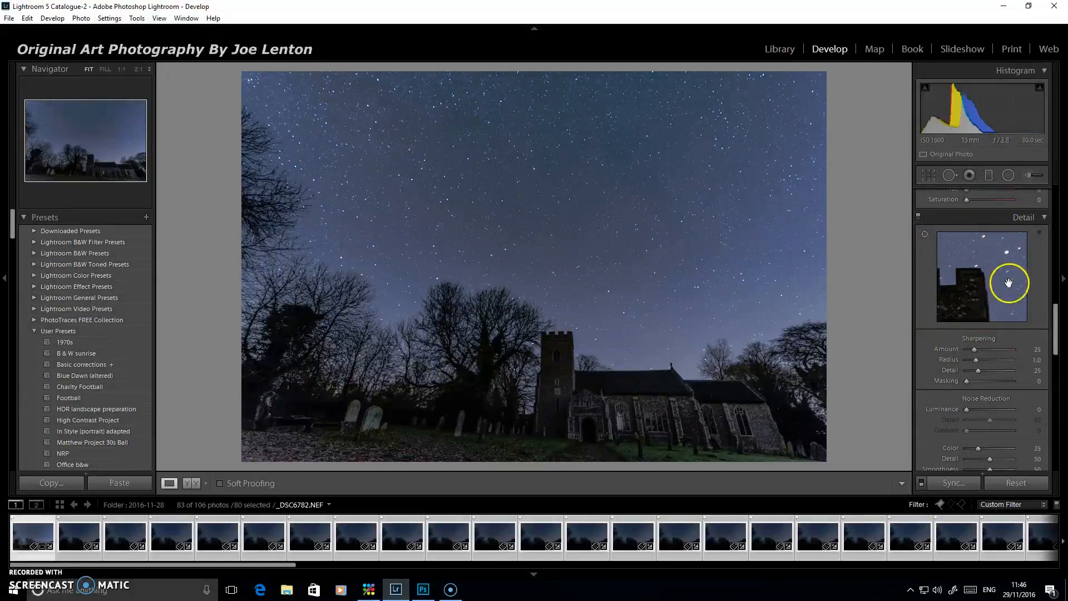
{"action": "left_click_drag", "start_coordinate": [967, 409], "coordinate": [980, 410]}
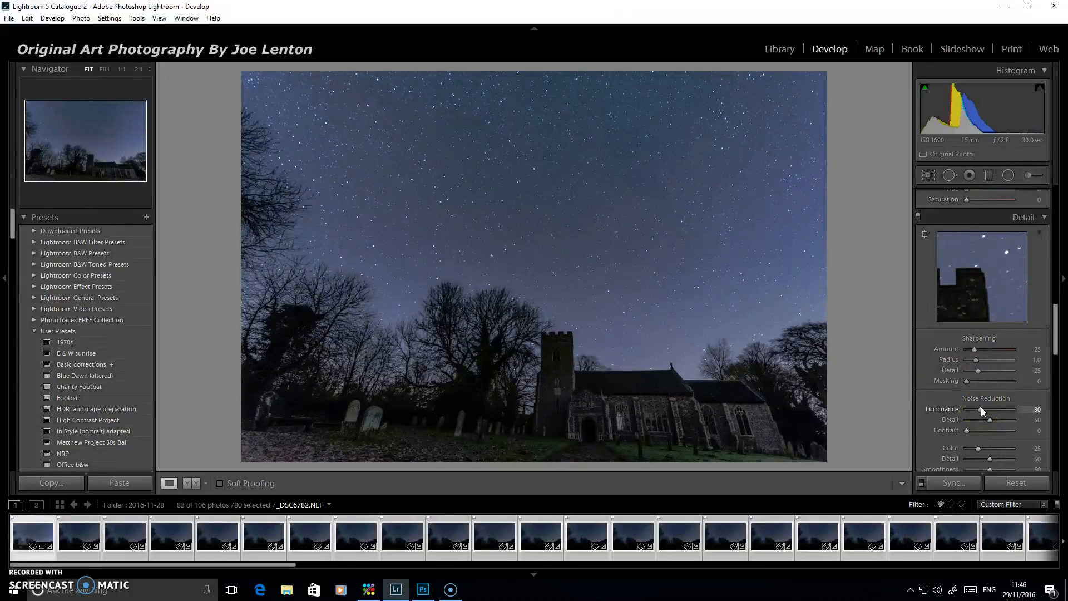
{"action": "left_click_drag", "start_coordinate": [979, 409], "coordinate": [976, 409]}
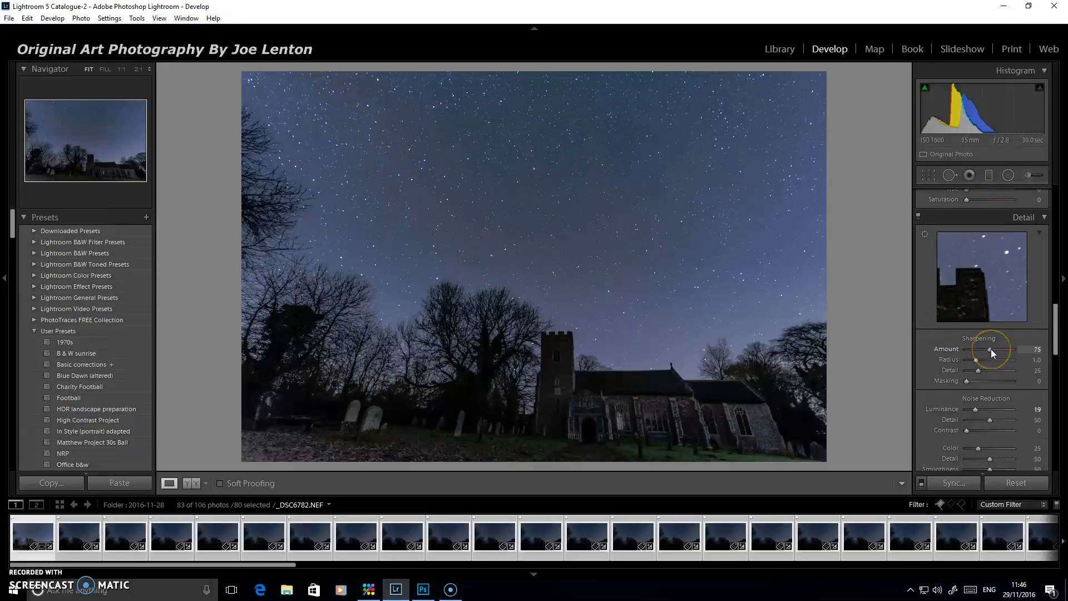
Set the sharpening Amount to 64 and Masking to 67, and compare the photo with and without the Detail adjustments
{"action": "left_click", "coordinate": [987, 348]}
{"action": "left_click", "coordinate": [967, 383]}
{"action": "key", "text": "alt"}
{"action": "left_click_drag", "start_coordinate": [967, 380], "coordinate": [997, 379]}
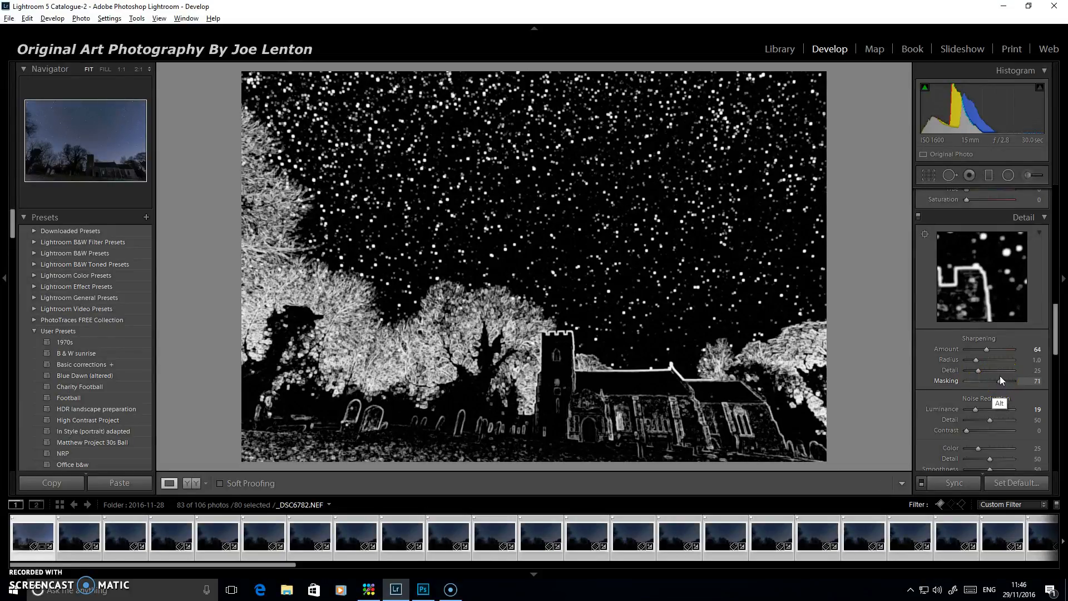
{"action": "left_click_drag", "start_coordinate": [1000, 376], "coordinate": [997, 375]}
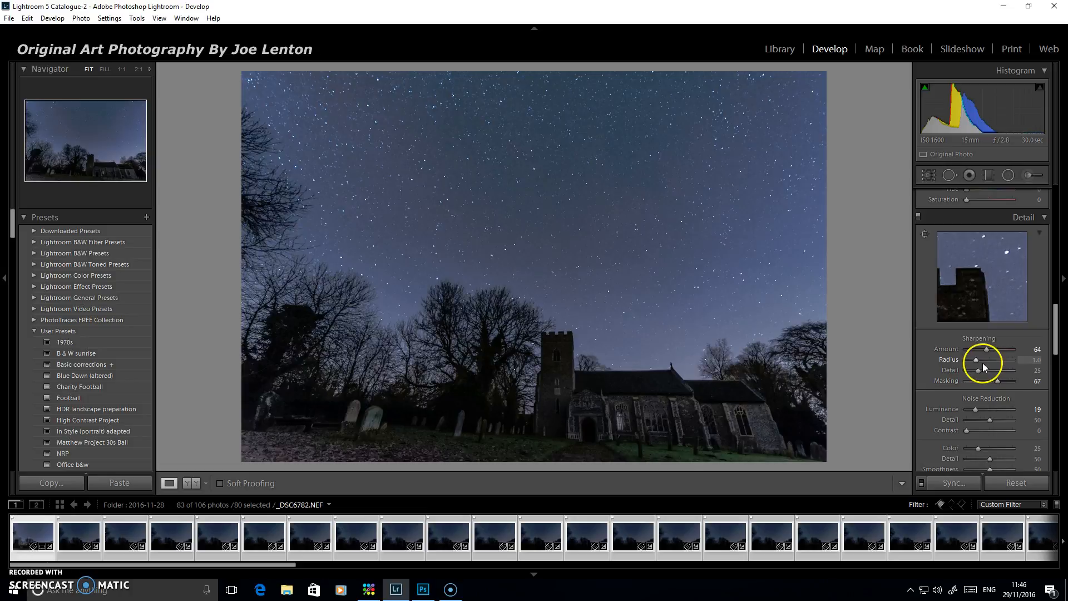
{"action": "left_click", "coordinate": [918, 217]}
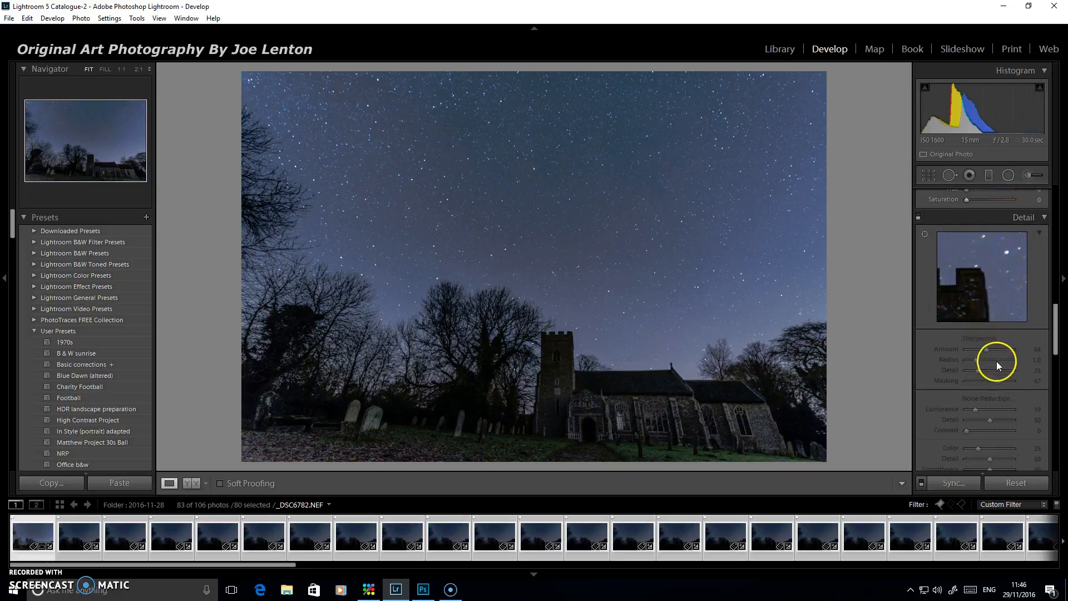
{"action": "key", "text": "ctrl+z"}
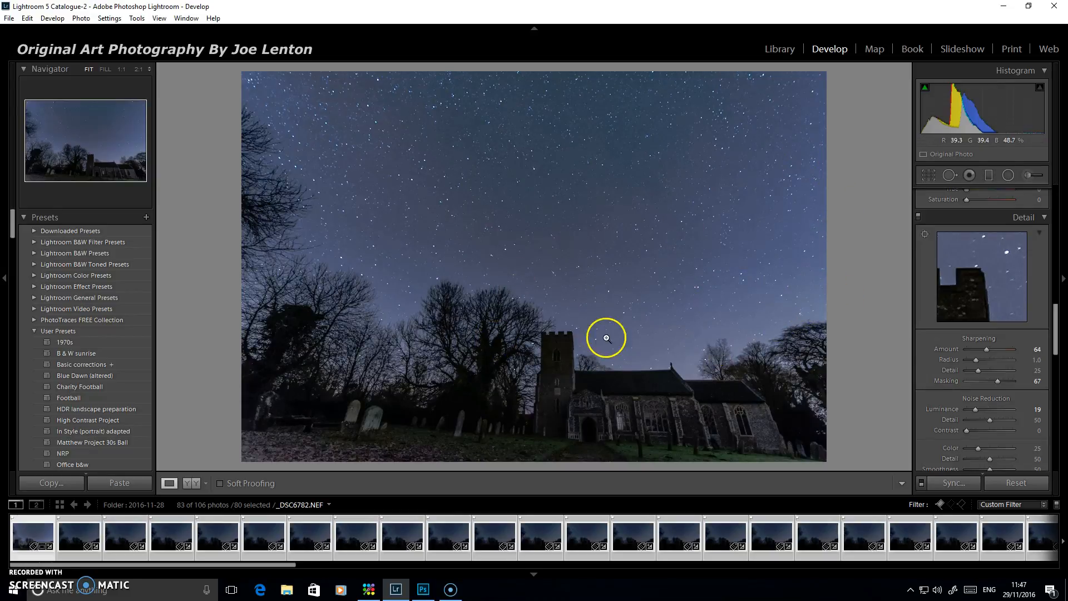
Synchronize all develop settings from the edited photo to the other selected photos and check their thumbnails
{"action": "left_click", "coordinate": [954, 482]}
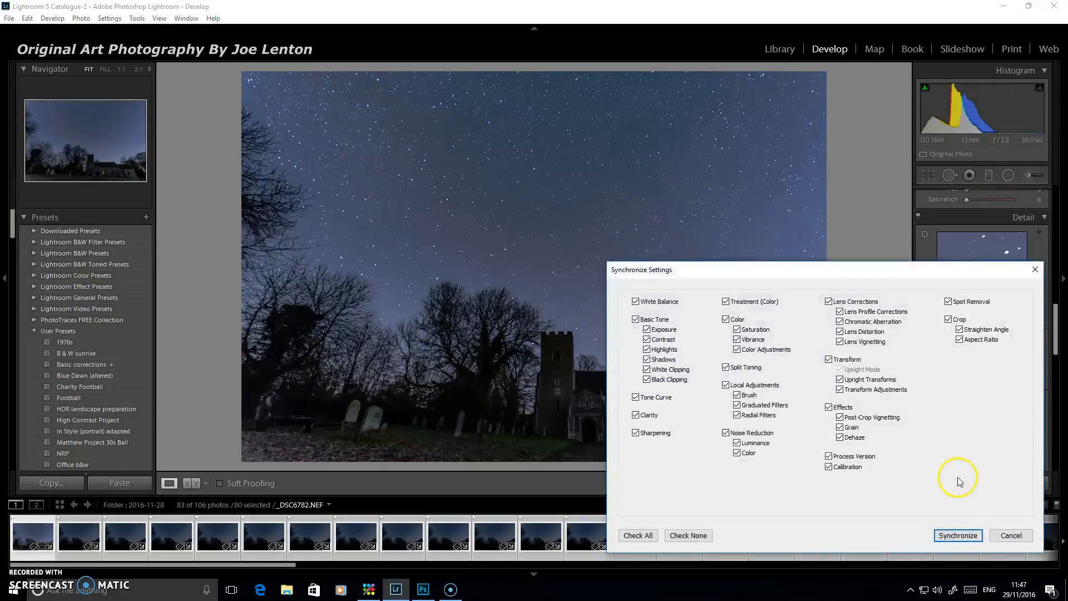
{"action": "left_click", "coordinate": [641, 536]}
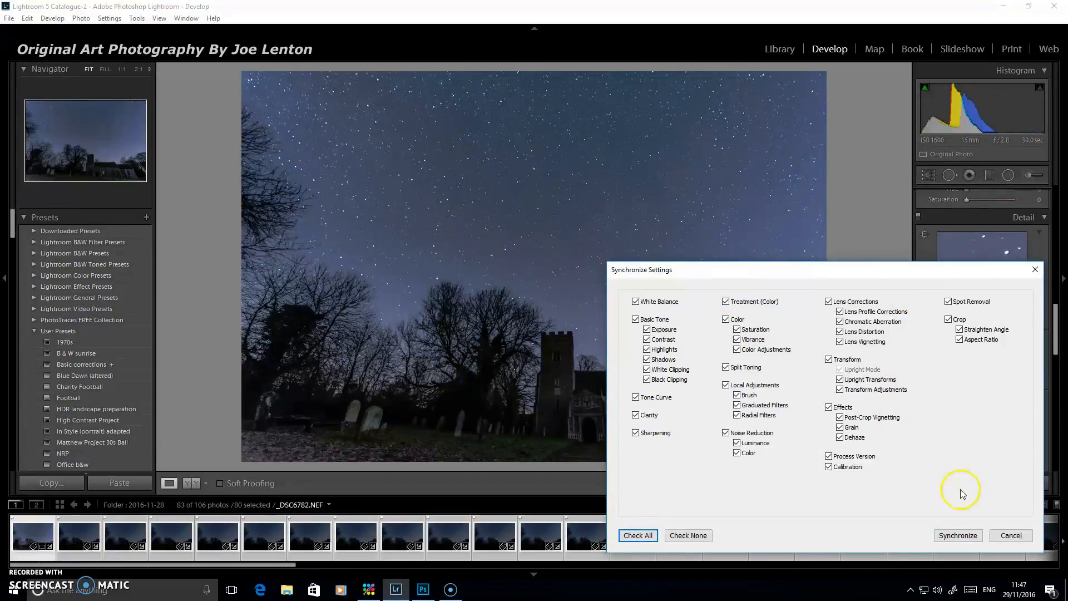
{"action": "left_click", "coordinate": [958, 535]}
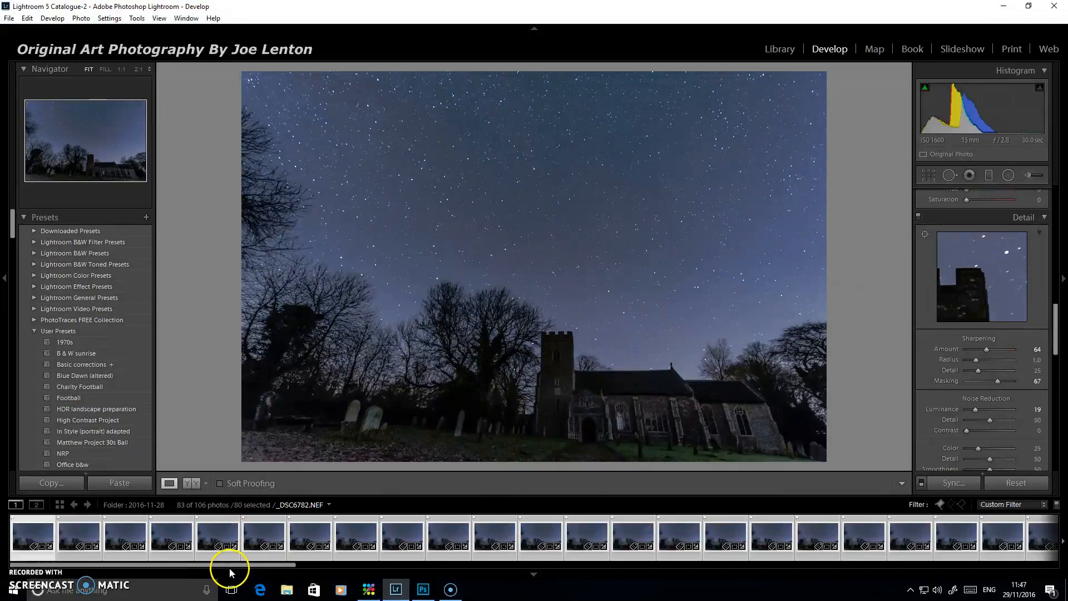
{"action": "left_click_drag", "start_coordinate": [228, 567], "coordinate": [416, 568]}
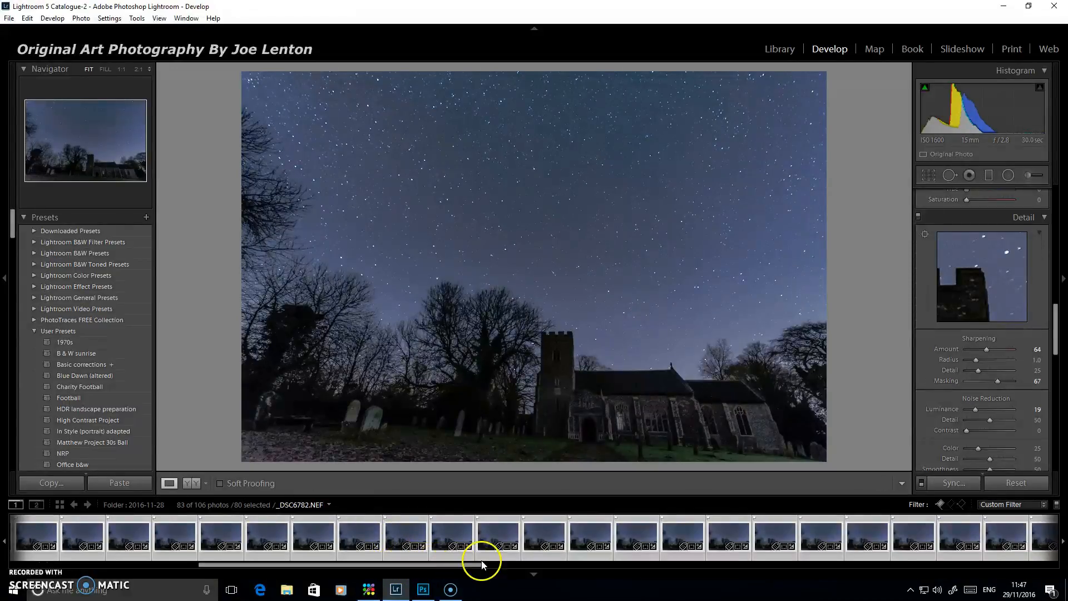
Open the selected series of star photos as layers in one Photoshop document and switch to Photoshop
{"action": "left_click_drag", "start_coordinate": [477, 565], "coordinate": [926, 558]}
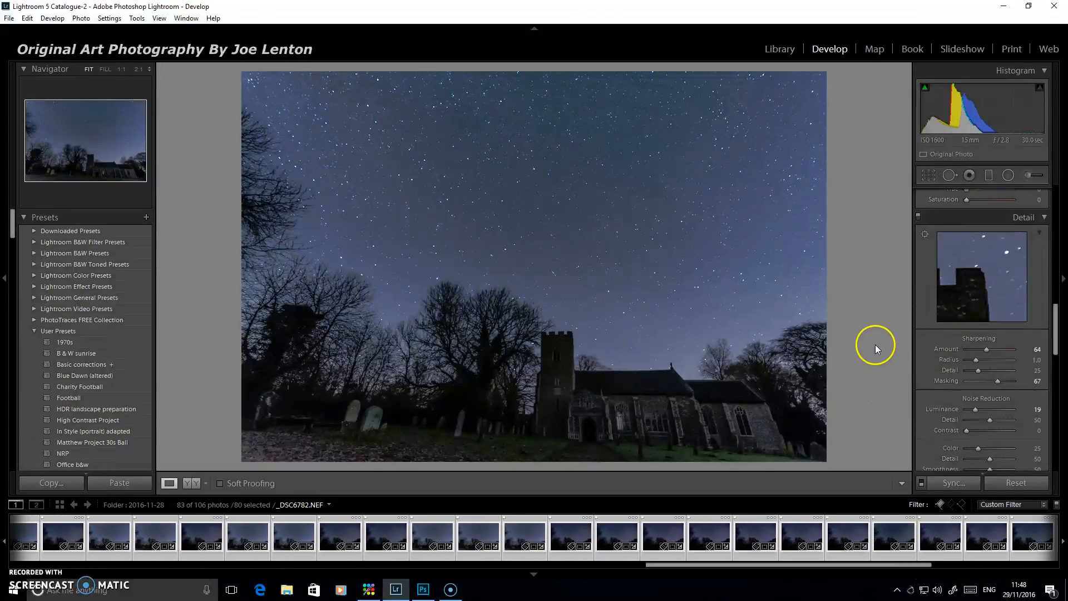
{"action": "left_click", "coordinate": [746, 547]}
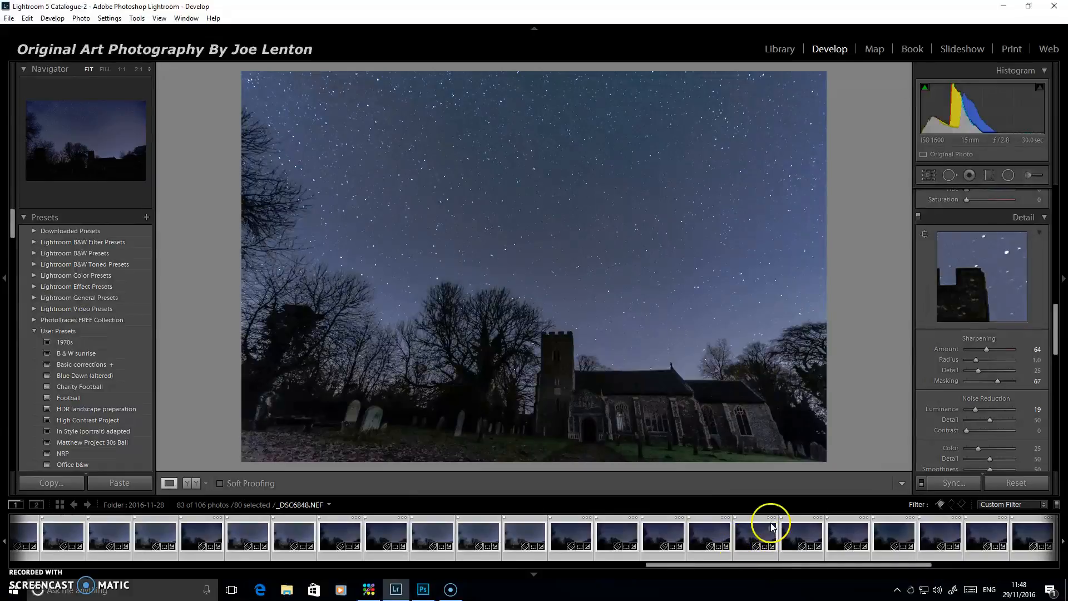
{"action": "left_click_drag", "start_coordinate": [782, 567], "coordinate": [875, 569]}
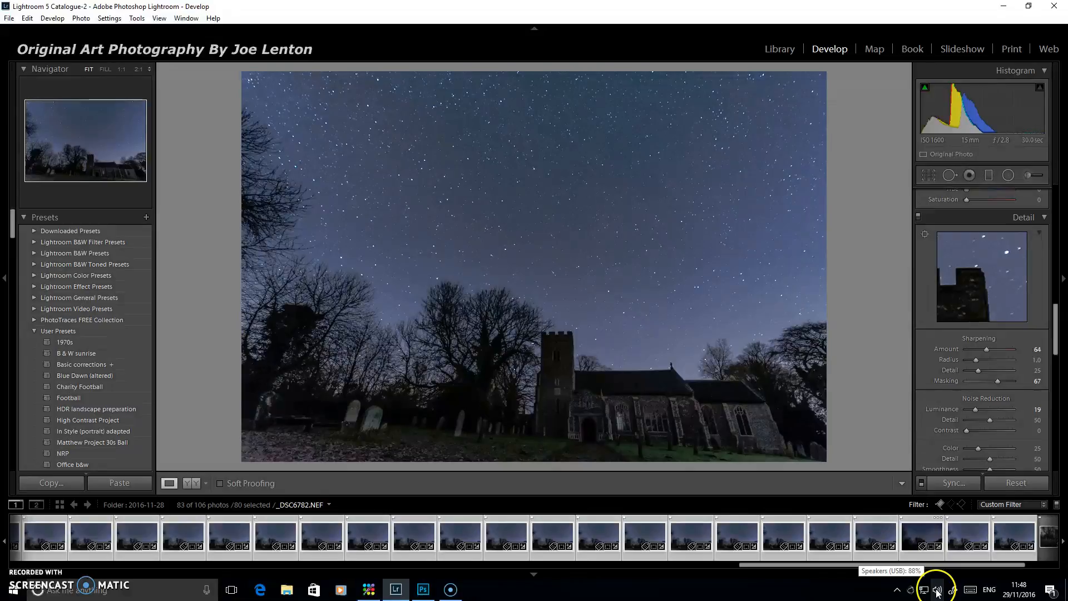
{"action": "left_click_drag", "start_coordinate": [848, 567], "coordinate": [109, 566]}
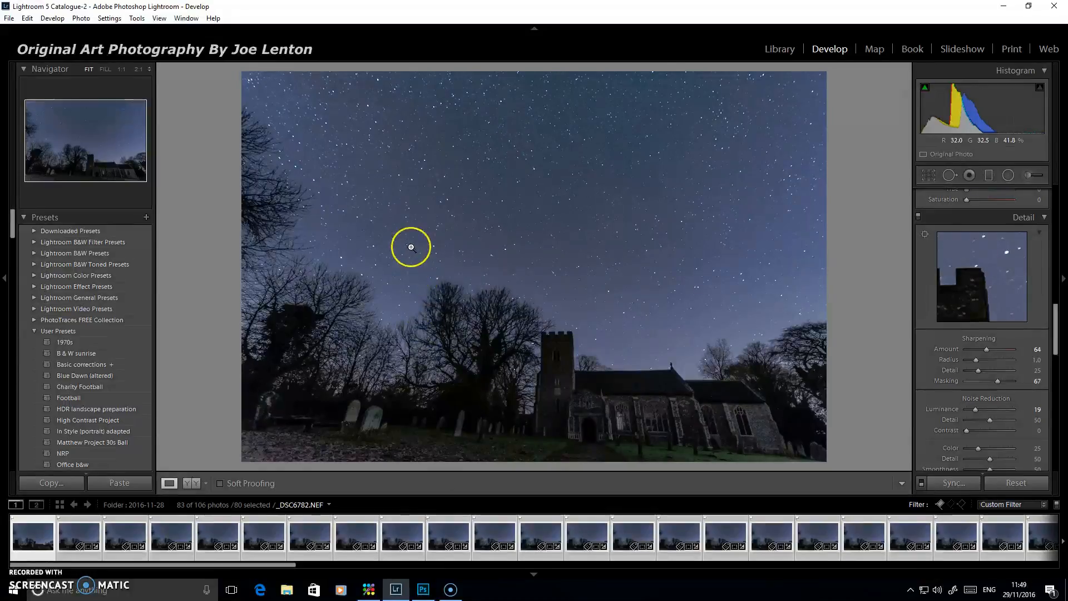
{"action": "right_click", "coordinate": [396, 300]}
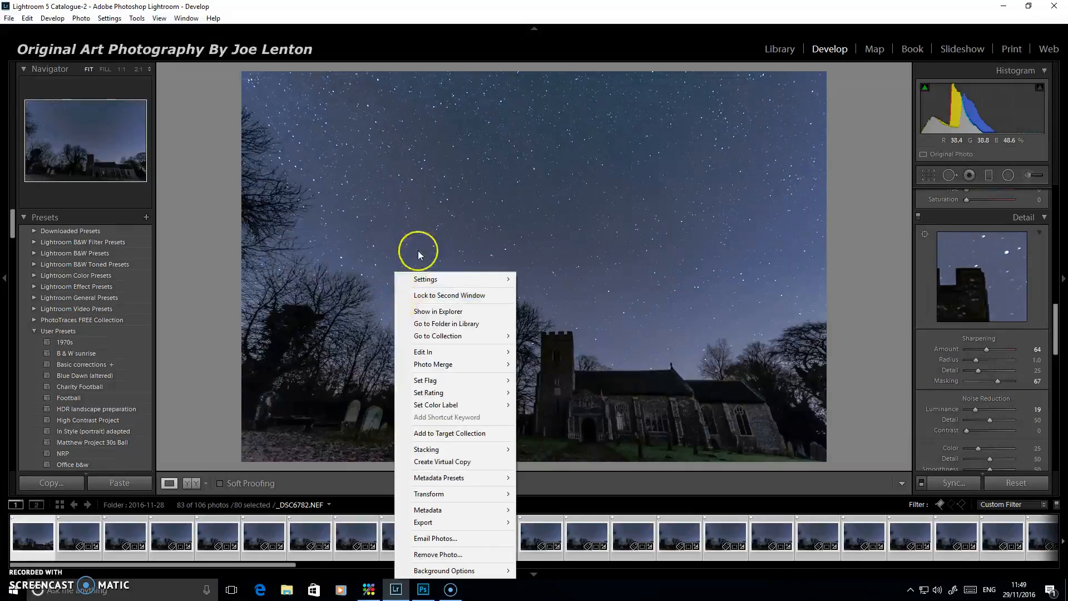
{"action": "mouse_move", "coordinate": [425, 354]}
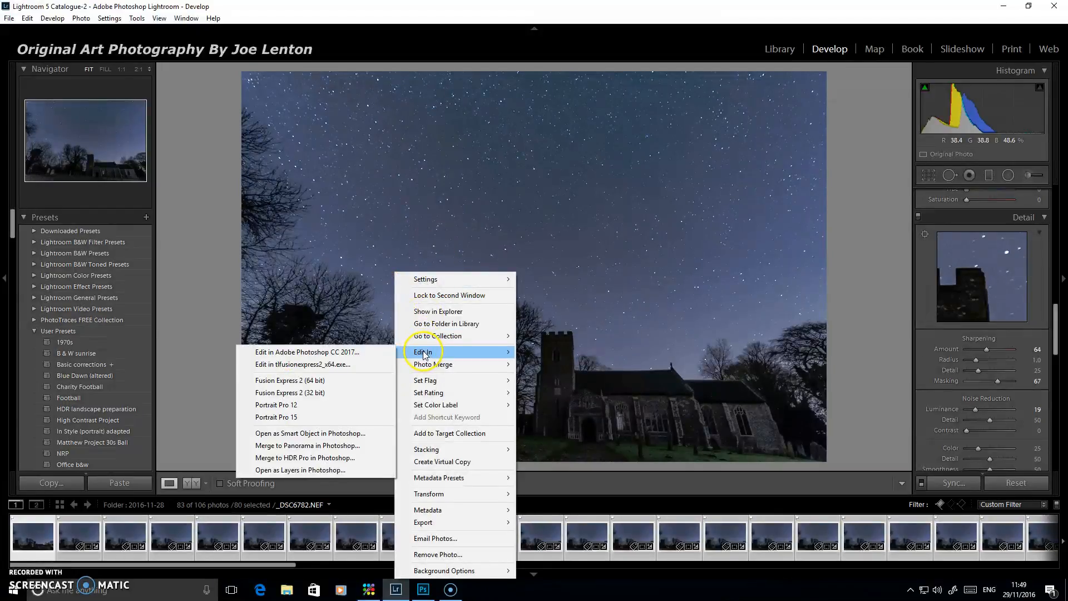
{"action": "left_click", "coordinate": [312, 471]}
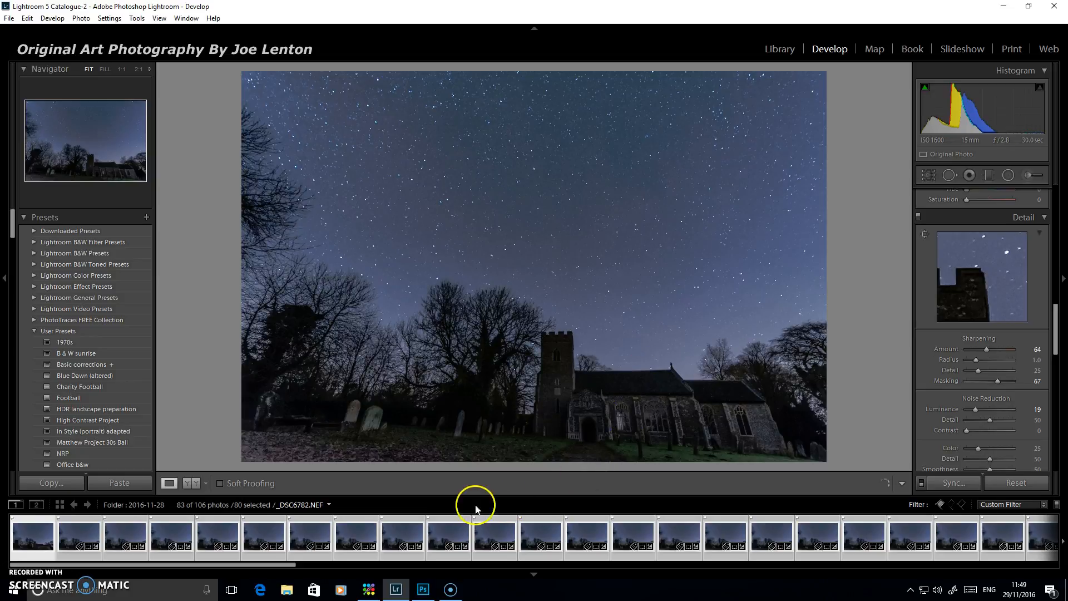
{"action": "left_click", "coordinate": [423, 589]}
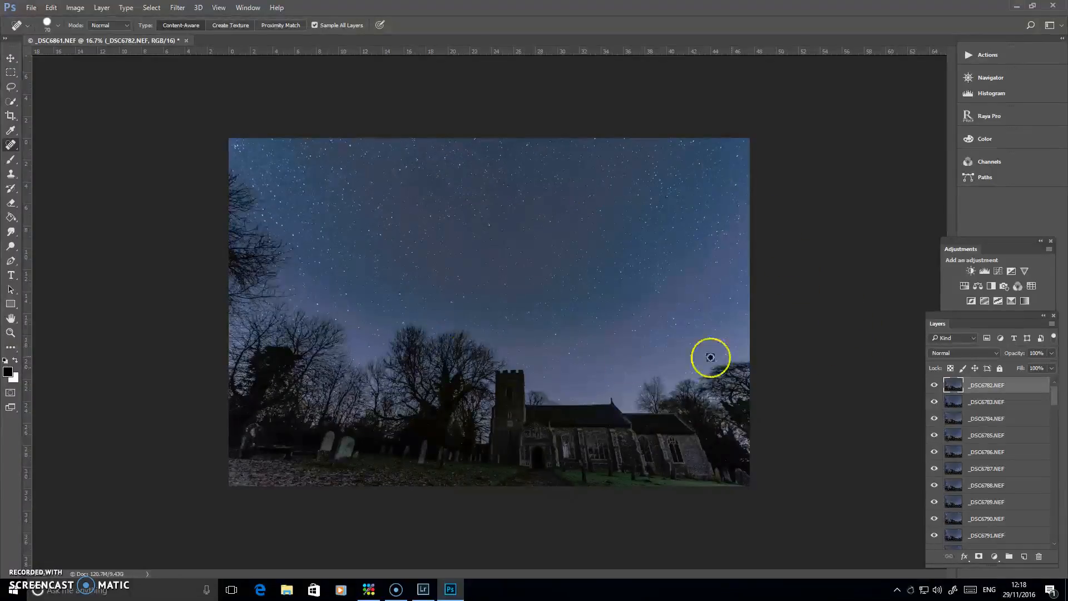
Select all photo layers from _DSC6782.NEF to _DSC6861.NEF and set their blend mode to Lighten
{"action": "mouse_move", "coordinate": [1057, 397]}
{"action": "left_mouse_down"}
{"action": "mouse_move", "coordinate": [1057, 537]}
{"action": "mouse_move", "coordinate": [1061, 392]}
{"action": "left_mouse_up"}
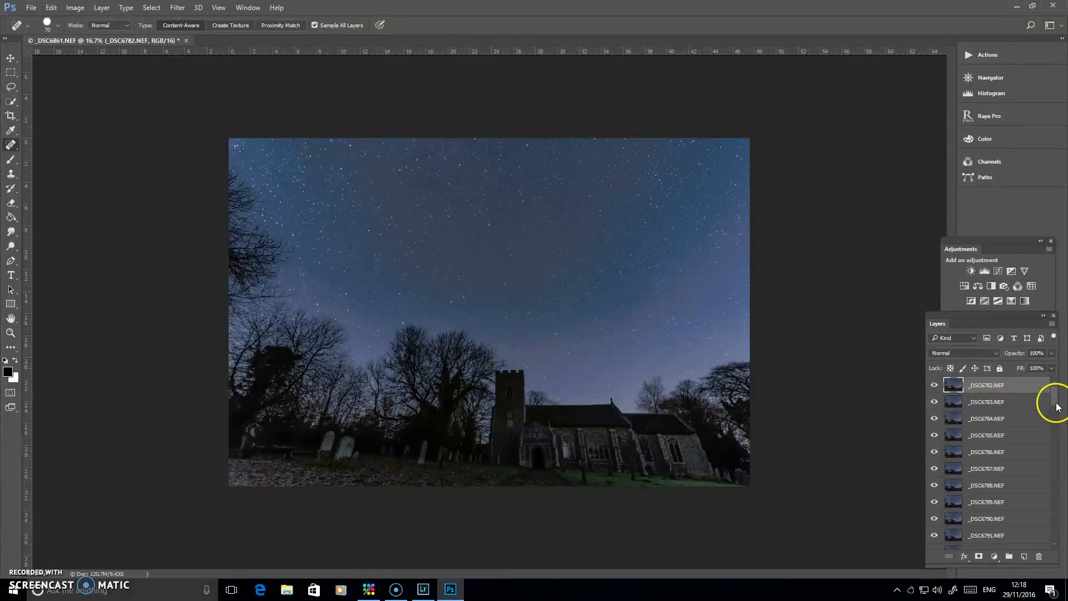
{"action": "left_click_drag", "start_coordinate": [1057, 407], "coordinate": [1058, 544]}
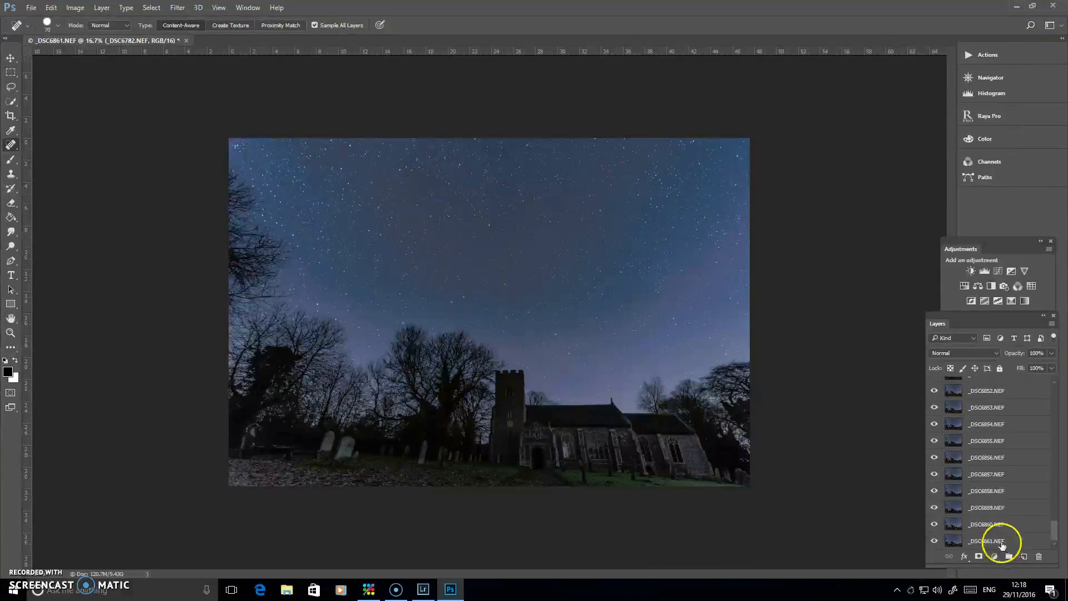
{"action": "key", "text": "shift"}
{"action": "left_click", "coordinate": [1015, 539], "text": "shift"}
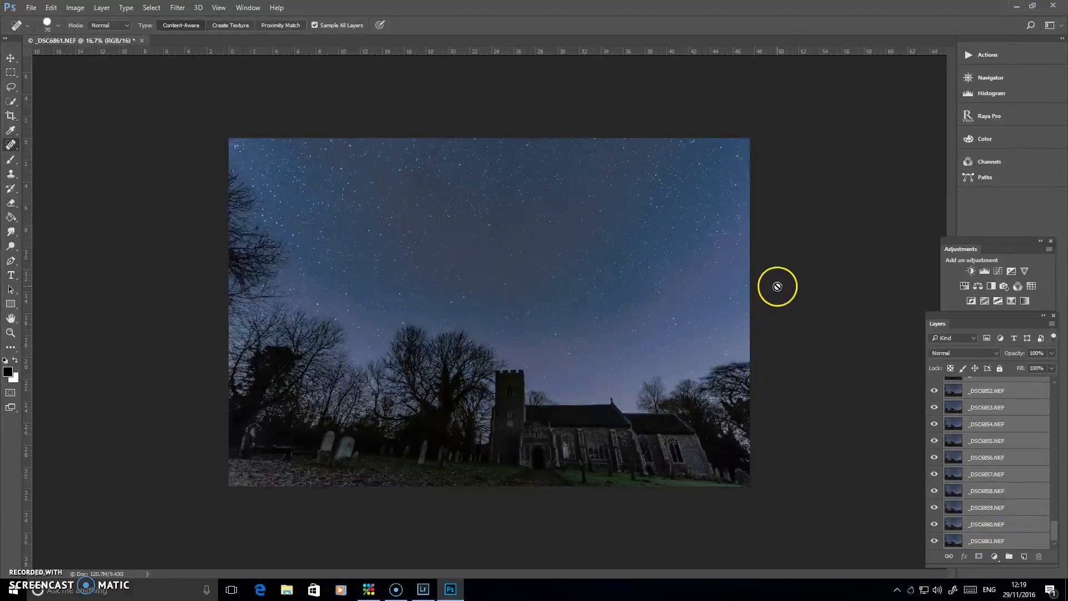
{"action": "left_click", "coordinate": [974, 353]}
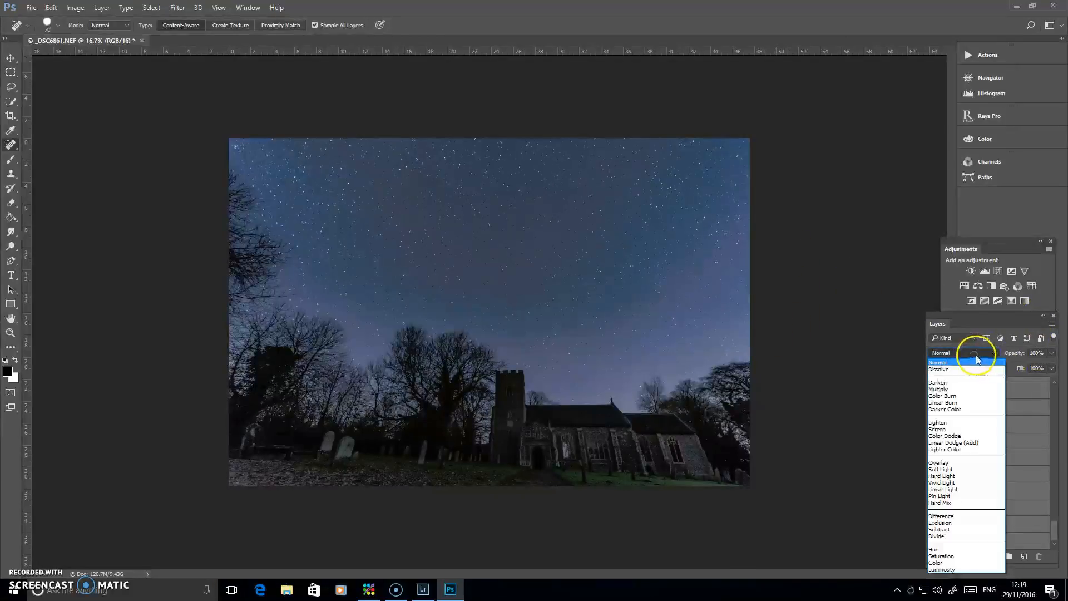
{"action": "left_click", "coordinate": [957, 424]}
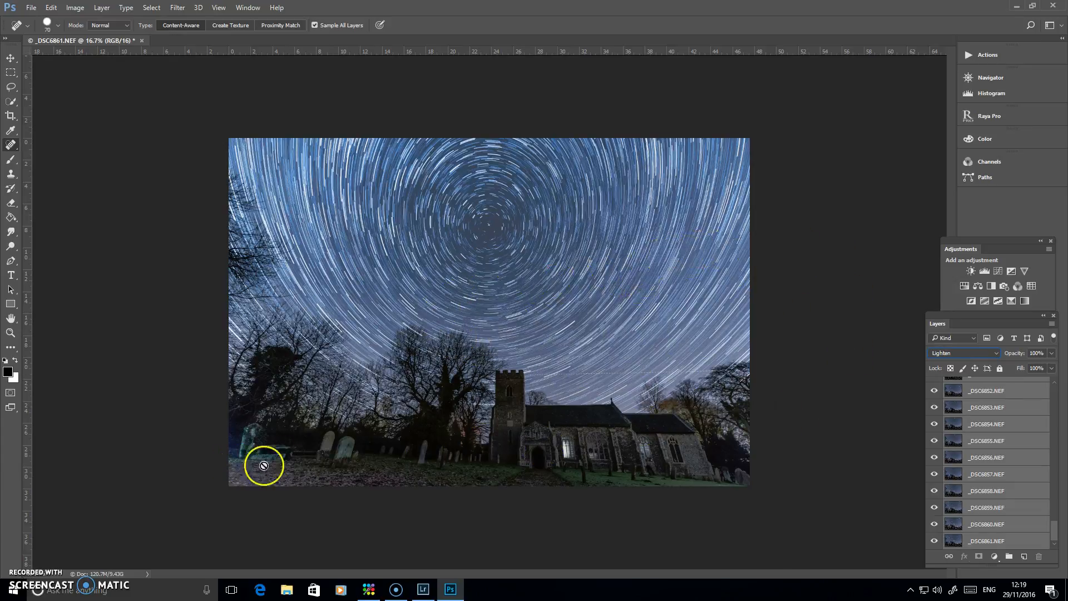
Toggle the visibility of the uppermost photo layers to examine which one adds the blue light in the photo's lower-left corner
{"action": "left_click_drag", "start_coordinate": [1054, 528], "coordinate": [1053, 389]}
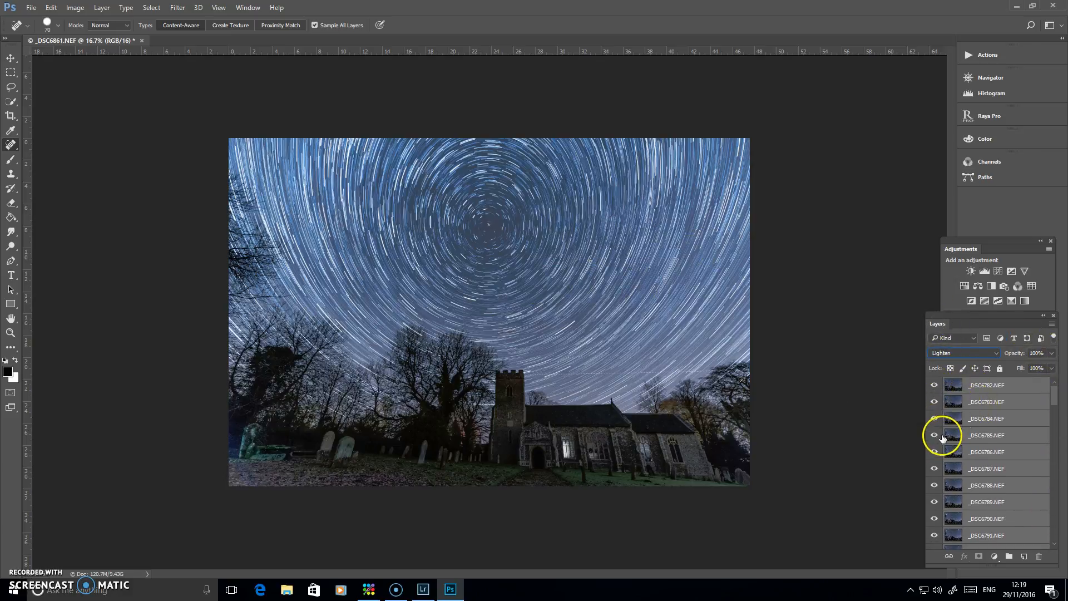
{"action": "left_click_drag", "start_coordinate": [933, 385], "coordinate": [937, 459]}
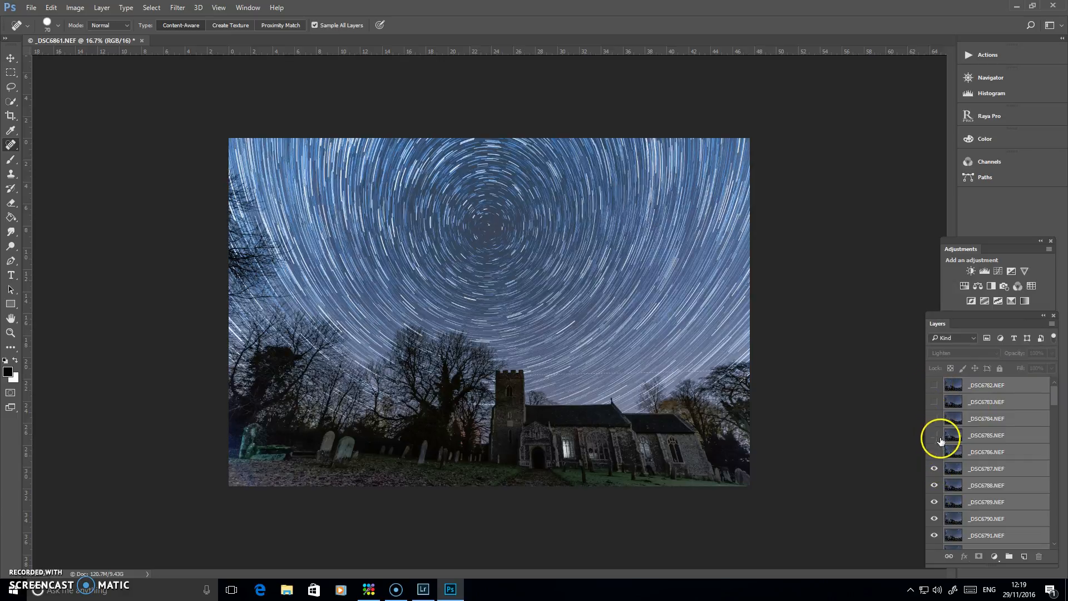
{"action": "left_click_drag", "start_coordinate": [936, 388], "coordinate": [939, 528]}
{"action": "left_click", "coordinate": [936, 469]}
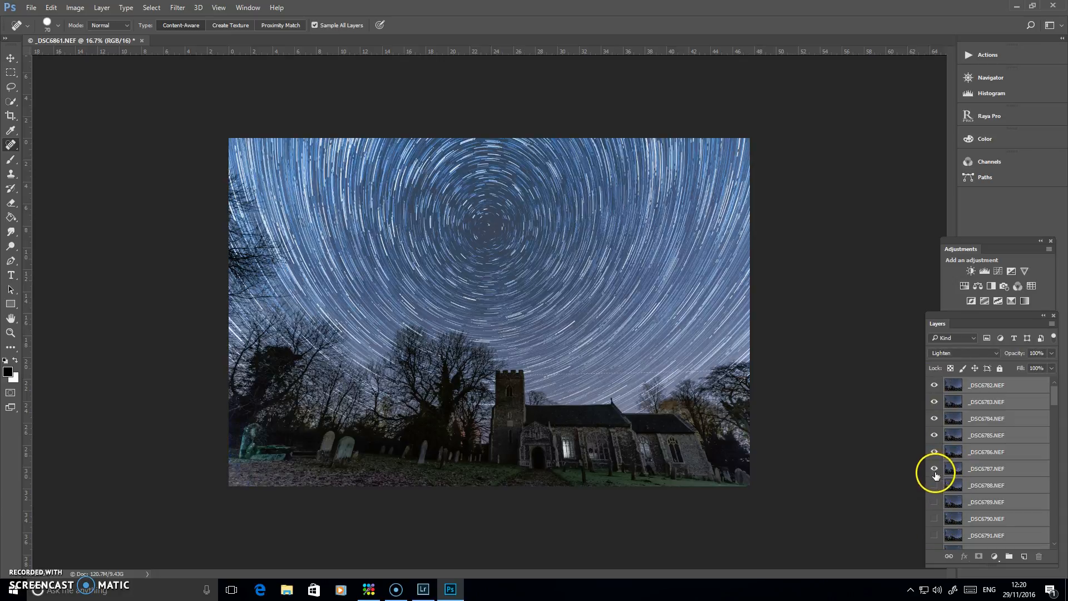
{"action": "left_click", "coordinate": [936, 488]}
{"action": "left_click", "coordinate": [936, 505]}
{"action": "left_click", "coordinate": [936, 519]}
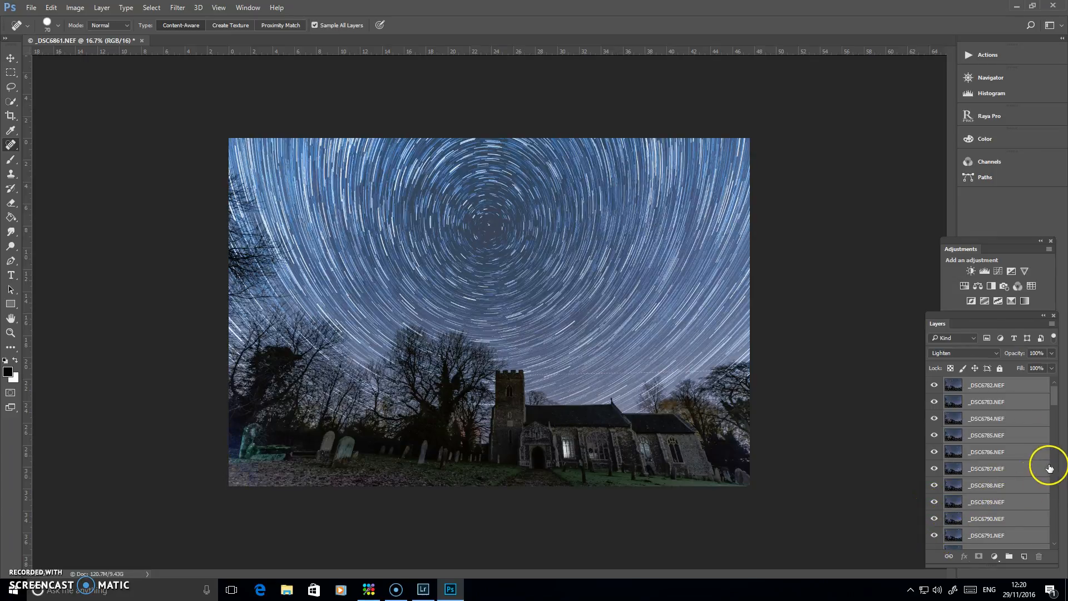
{"action": "scroll", "coordinate": [1056, 405], "scroll_direction": "down", "scroll_amount": 4}
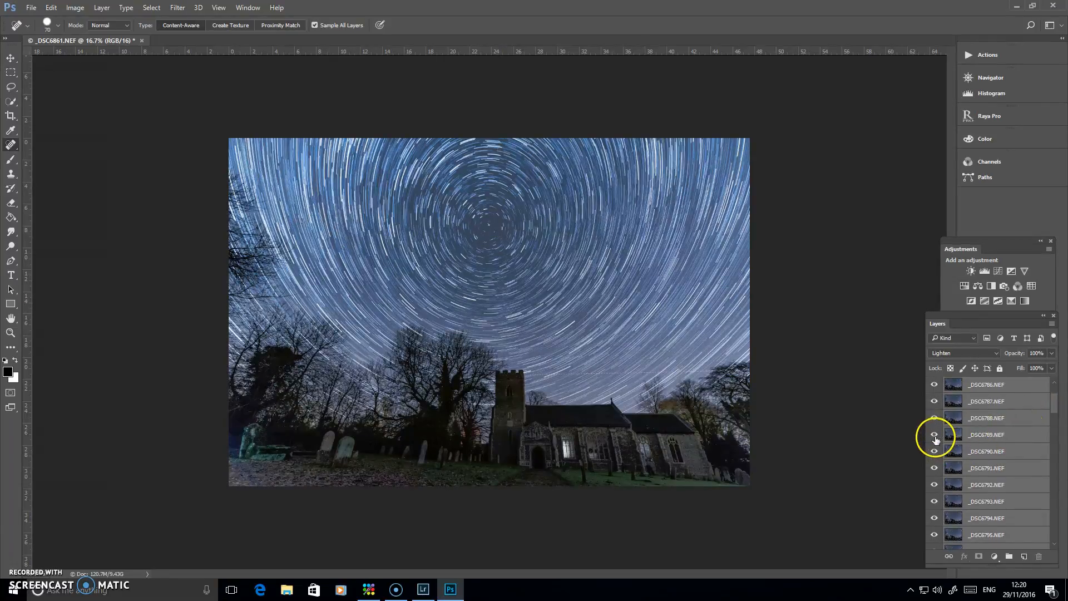
{"action": "left_click", "coordinate": [936, 405]}
{"action": "left_click", "coordinate": [934, 386]}
{"action": "left_click", "coordinate": [935, 402]}
{"action": "left_click", "coordinate": [935, 385]}
Add a layer mask to _DSC6790.NEF, paint out the blue light in the lower-left corner with a black brush at 100% opacity, and compare
{"action": "left_click", "coordinate": [991, 452]}
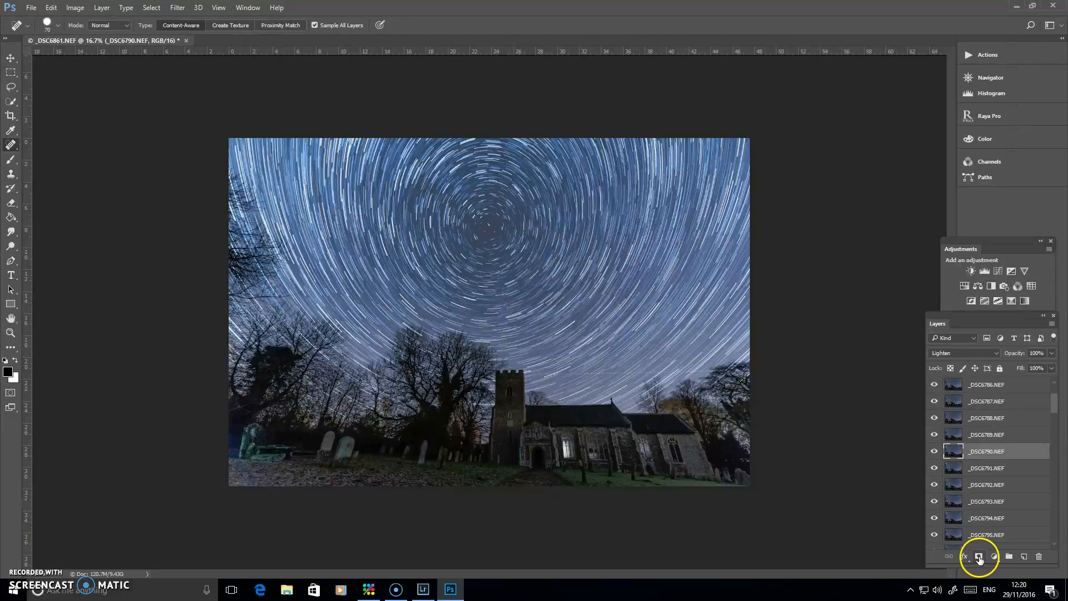
{"action": "left_click", "coordinate": [979, 557]}
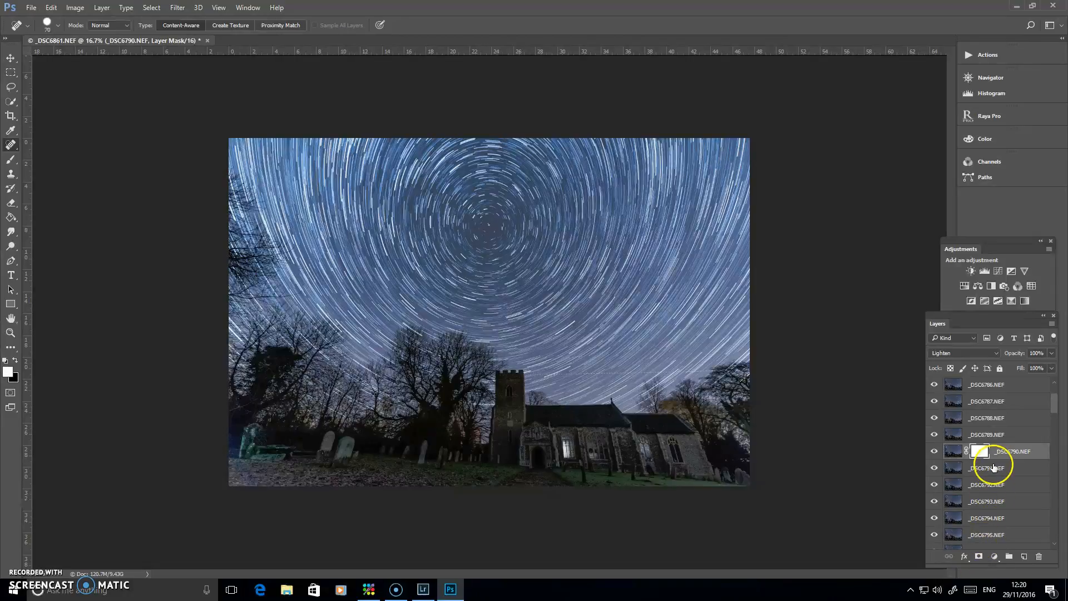
{"action": "left_click", "coordinate": [10, 161]}
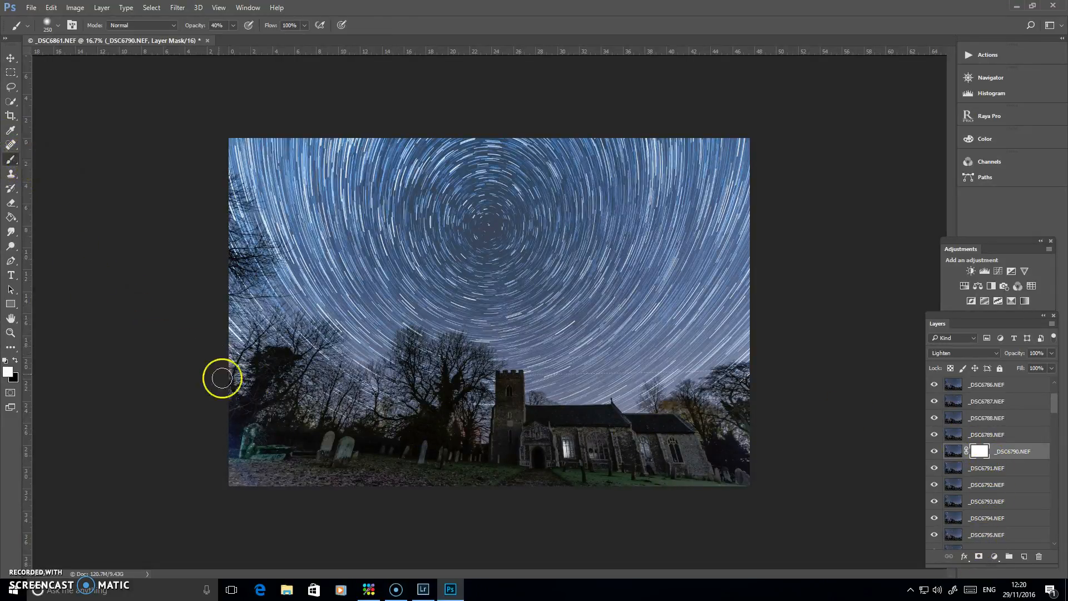
{"action": "key", "text": "alt+d"}
{"action": "left_click", "coordinate": [77, 381]}
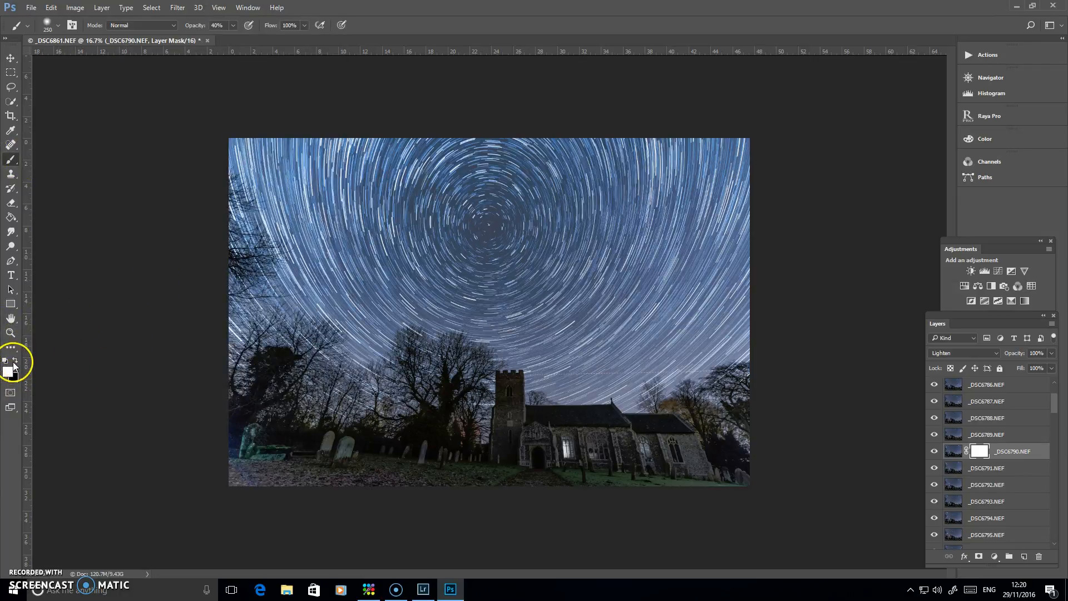
{"action": "left_click", "coordinate": [17, 361]}
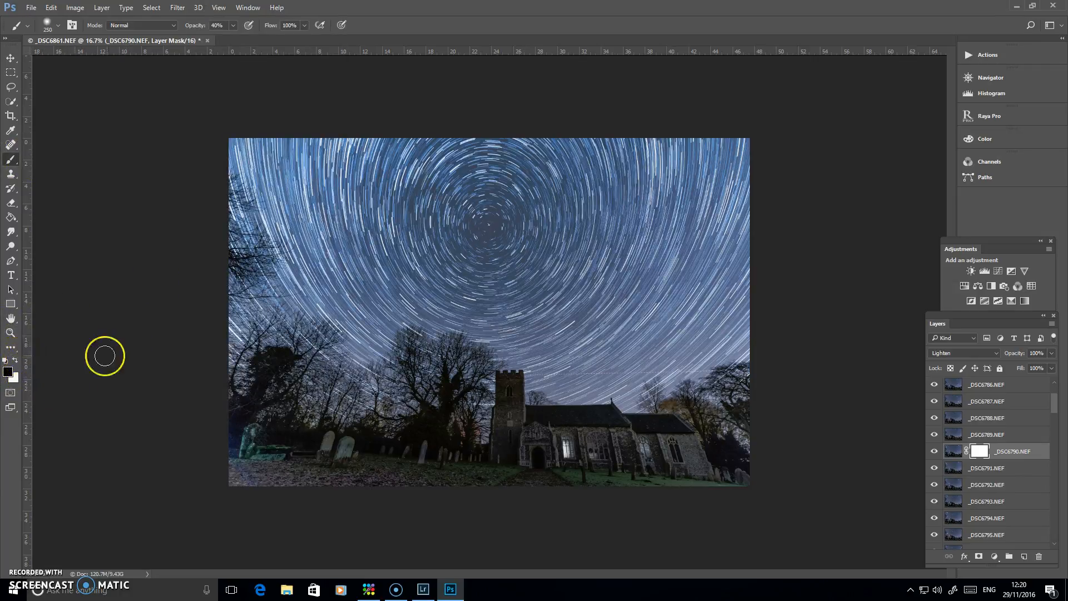
{"action": "left_click", "coordinate": [233, 25]}
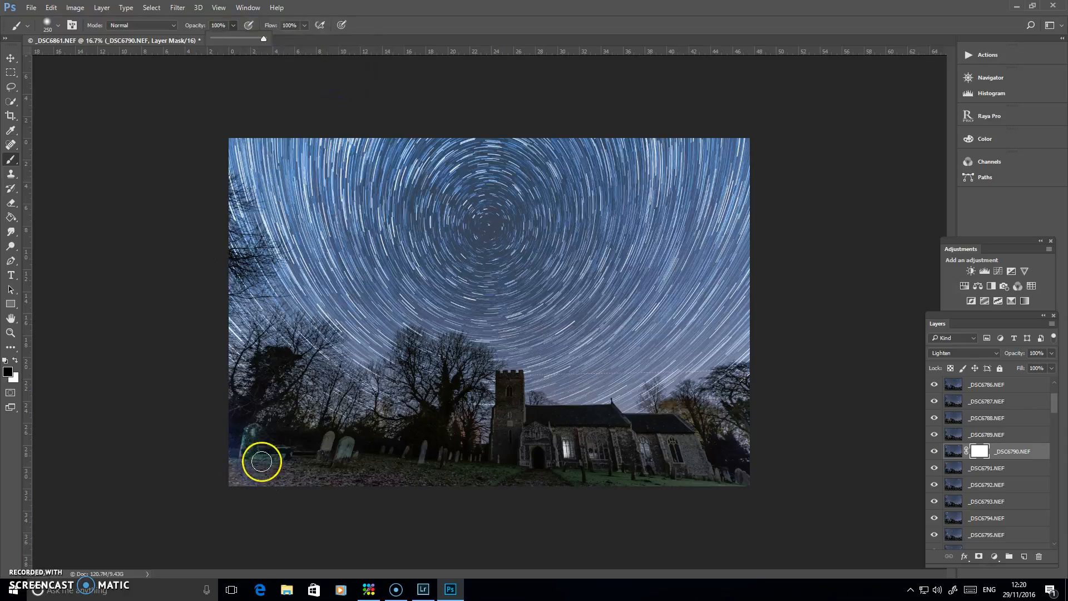
{"action": "left_click", "coordinate": [236, 428]}
{"action": "left_click_drag", "start_coordinate": [236, 428], "coordinate": [238, 494]}
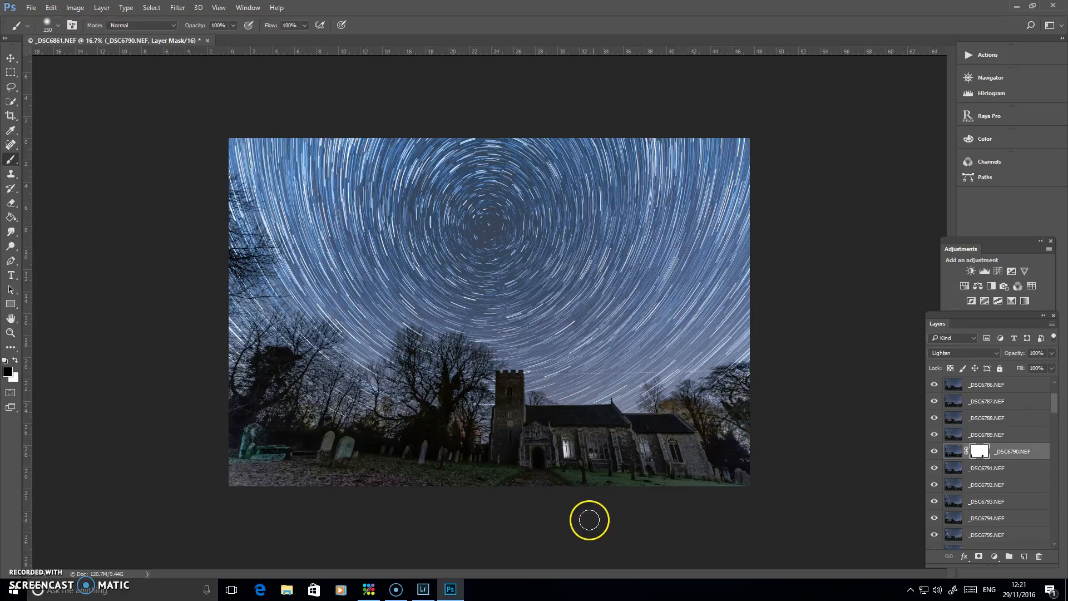
{"action": "left_click", "coordinate": [935, 451]}
{"action": "left_click", "coordinate": [935, 452]}
Toggle the visibility of individual layers down to the end of the stack to examine which one adds the green light on the gravestones
{"action": "left_click_drag", "start_coordinate": [1055, 405], "coordinate": [1053, 411]}
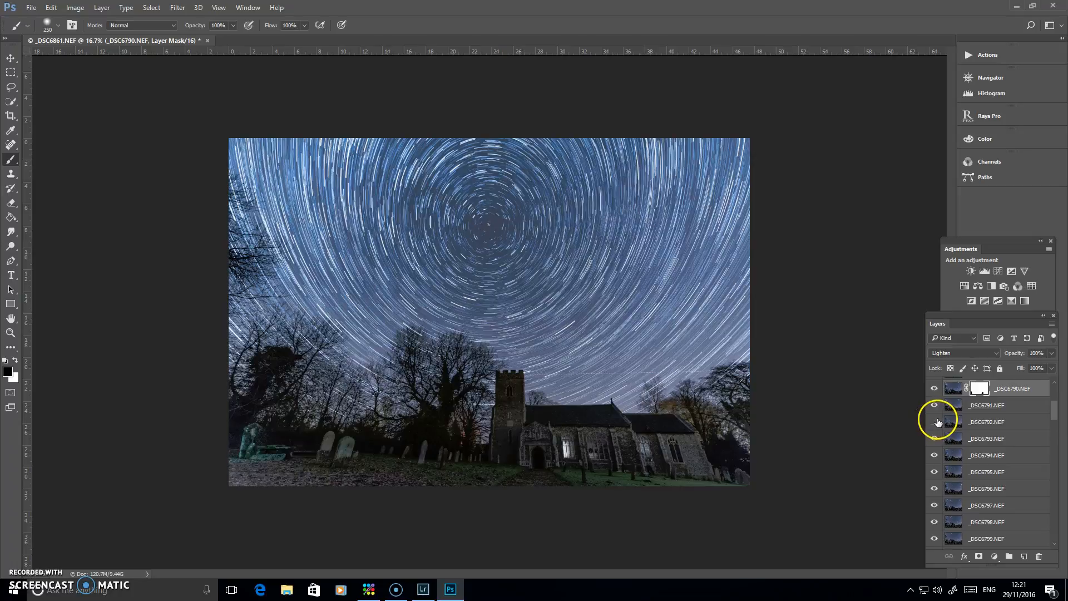
{"action": "left_click", "coordinate": [935, 473]}
{"action": "left_click_drag", "start_coordinate": [1057, 409], "coordinate": [1058, 420]}
{"action": "left_click", "coordinate": [935, 465]}
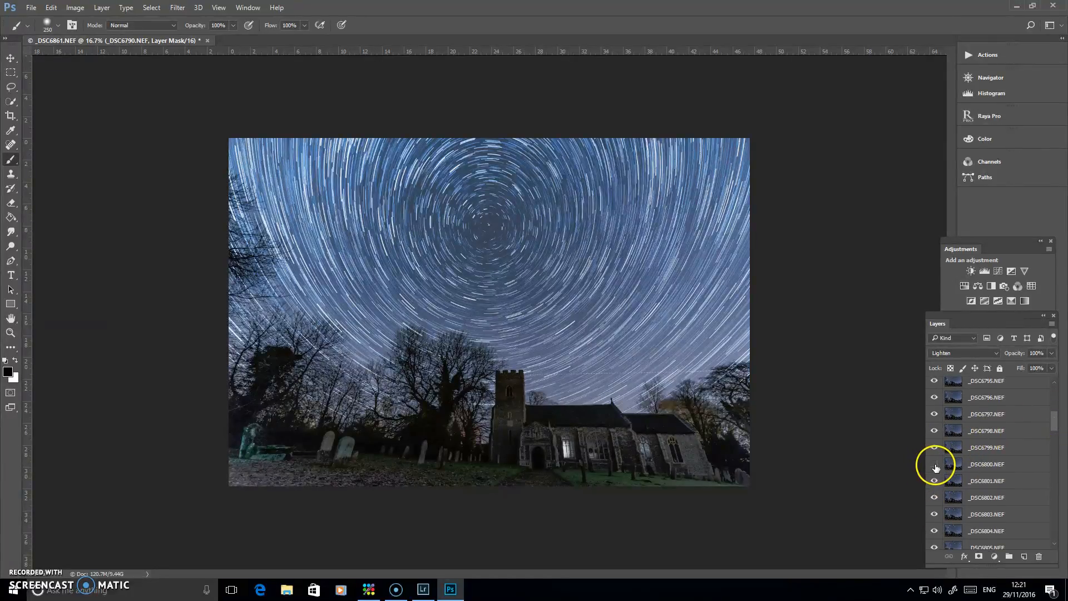
{"action": "left_click", "coordinate": [937, 467]}
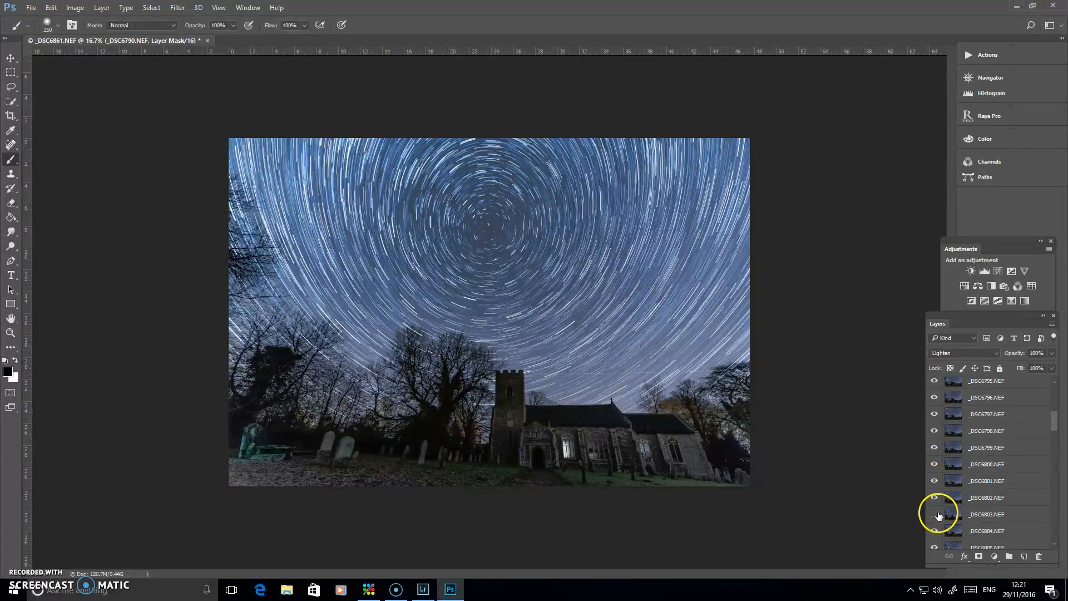
{"action": "left_click", "coordinate": [937, 549]}
{"action": "left_click_drag", "start_coordinate": [1058, 418], "coordinate": [1049, 529]}
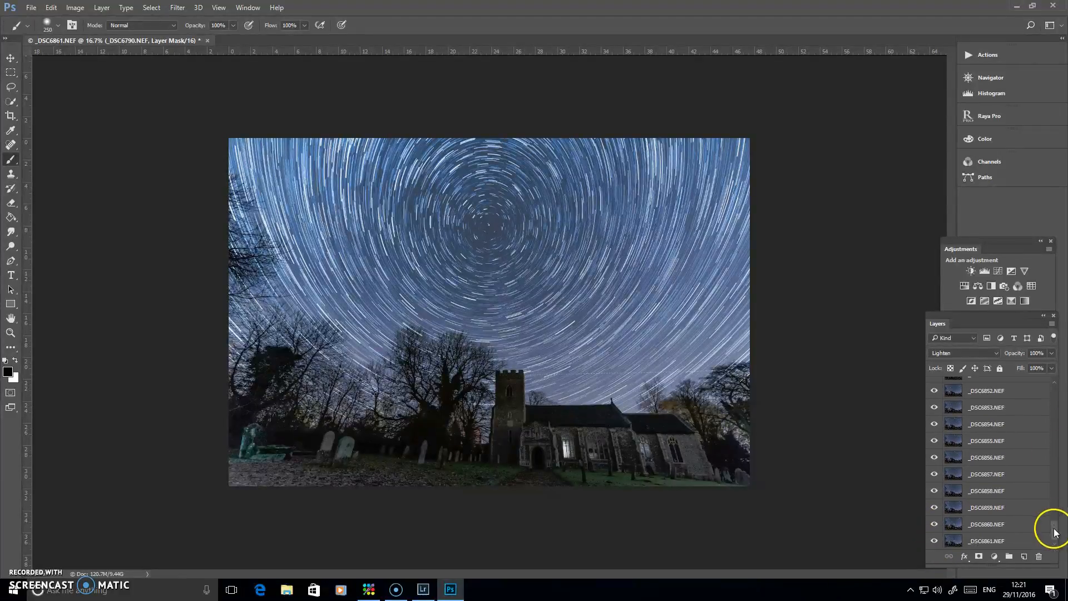
{"action": "left_click", "coordinate": [935, 525]}
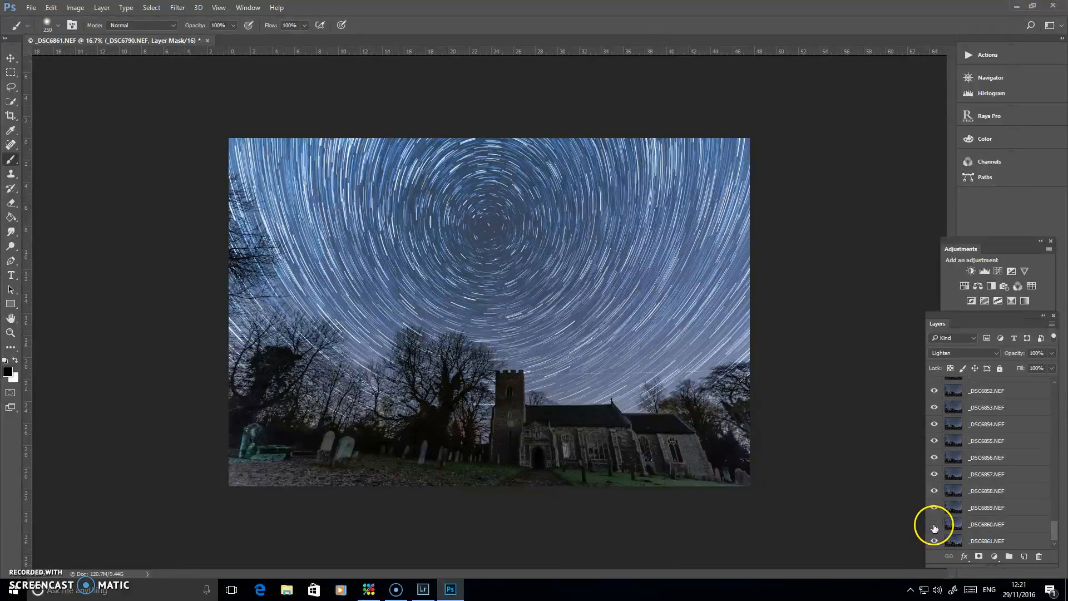
{"action": "left_click", "coordinate": [934, 525]}
{"action": "left_click", "coordinate": [935, 526]}
{"action": "left_click", "coordinate": [936, 526]}
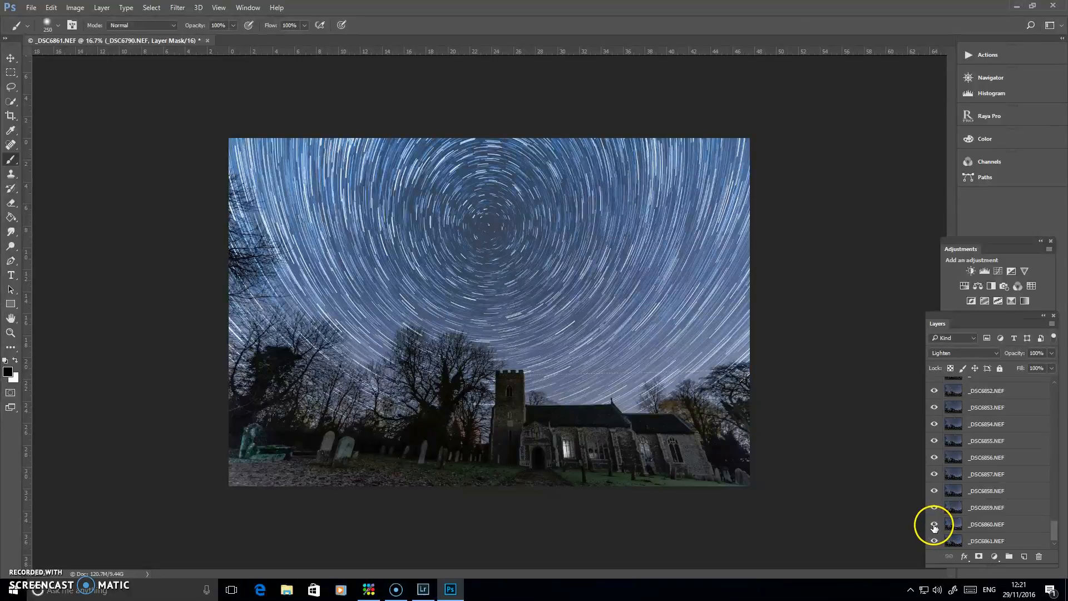
{"action": "left_click", "coordinate": [935, 526]}
{"action": "left_click", "coordinate": [935, 526]}
{"action": "left_click", "coordinate": [935, 526]}
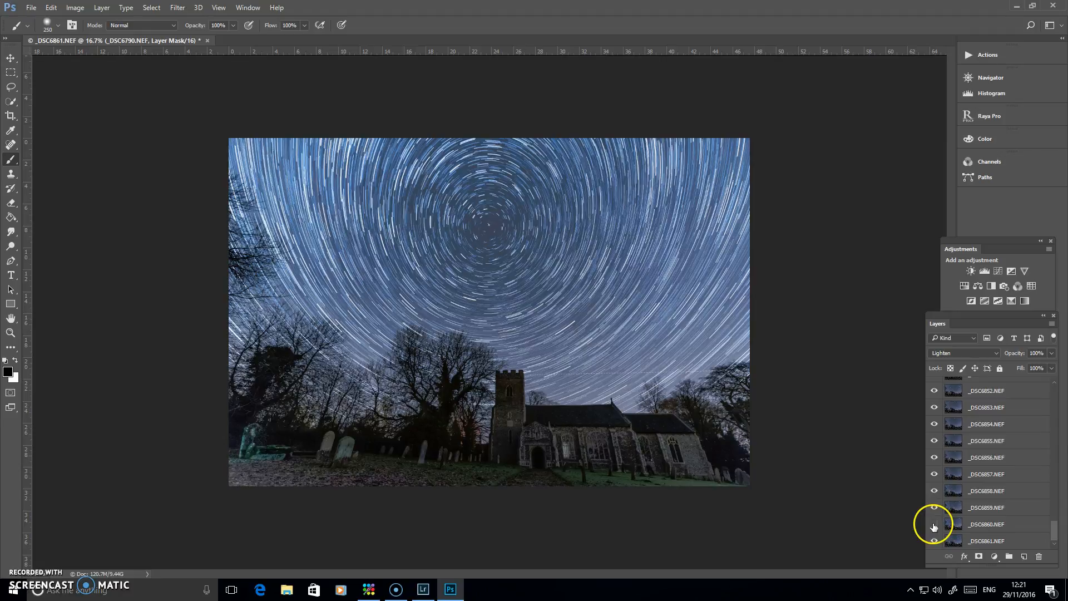
{"action": "left_click", "coordinate": [934, 526]}
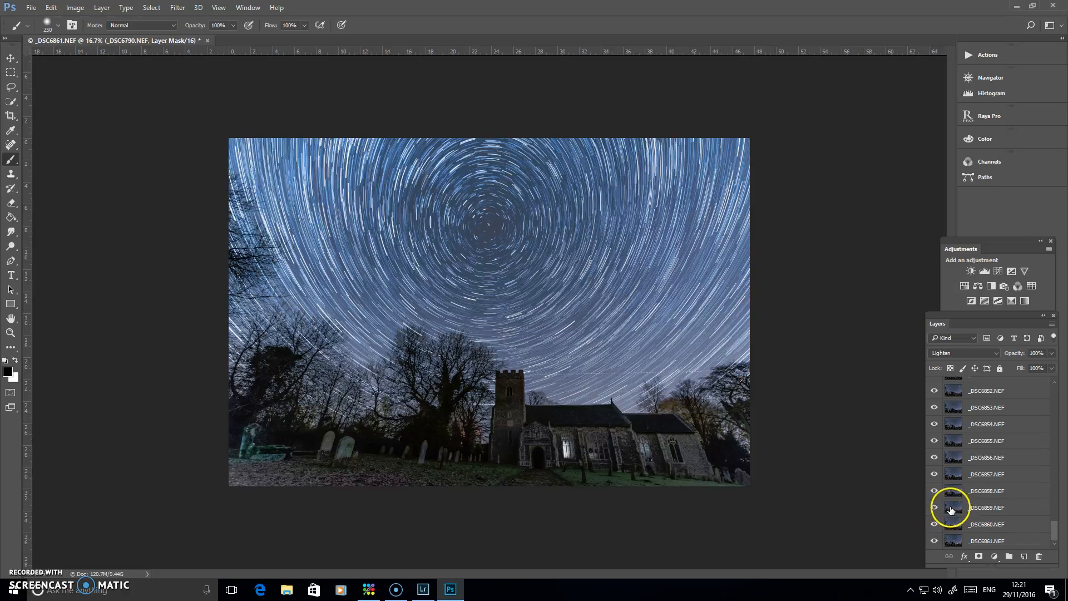
Add a layer mask to _DSC6859.NEF and paint black over the green-lit gravestones in the photo's lower-left corner
{"action": "left_click", "coordinate": [954, 507]}
{"action": "left_click", "coordinate": [978, 556]}
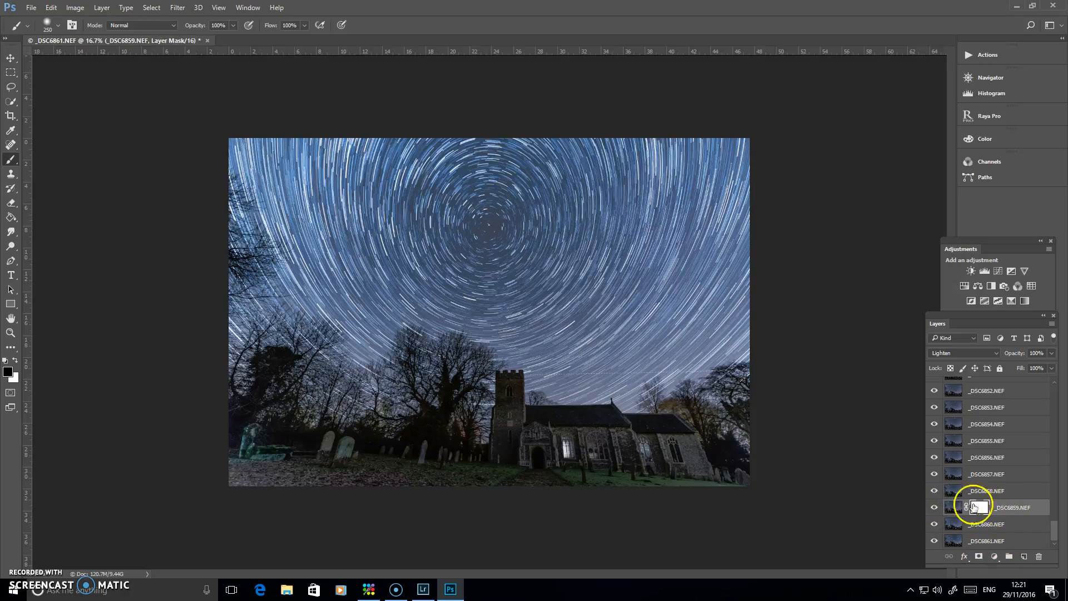
{"action": "mouse_move", "coordinate": [241, 441]}
{"action": "left_mouse_down"}
{"action": "mouse_move", "coordinate": [260, 429]}
{"action": "mouse_move", "coordinate": [222, 462]}
{"action": "mouse_move", "coordinate": [251, 449]}
{"action": "mouse_move", "coordinate": [244, 485]}
{"action": "mouse_move", "coordinate": [309, 448]}
{"action": "mouse_move", "coordinate": [255, 426]}
{"action": "mouse_move", "coordinate": [279, 488]}
{"action": "mouse_move", "coordinate": [311, 491]}
{"action": "left_mouse_up"}
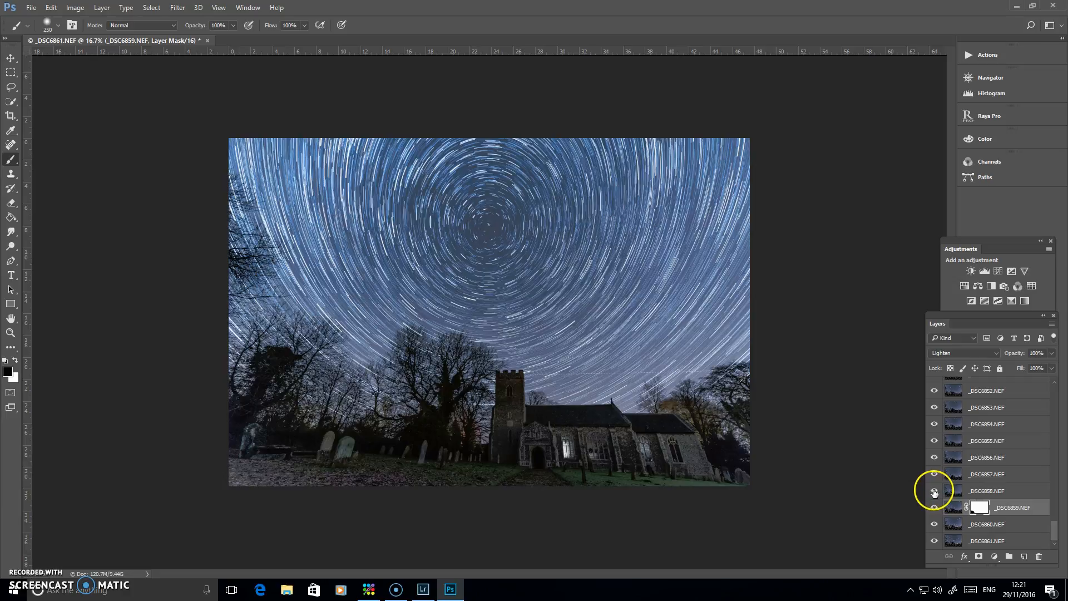
Add a layer mask to _DSC6858.NEF and paint black over the green-lit gravestones in the photo's lower-left corner
{"action": "left_click", "coordinate": [986, 492]}
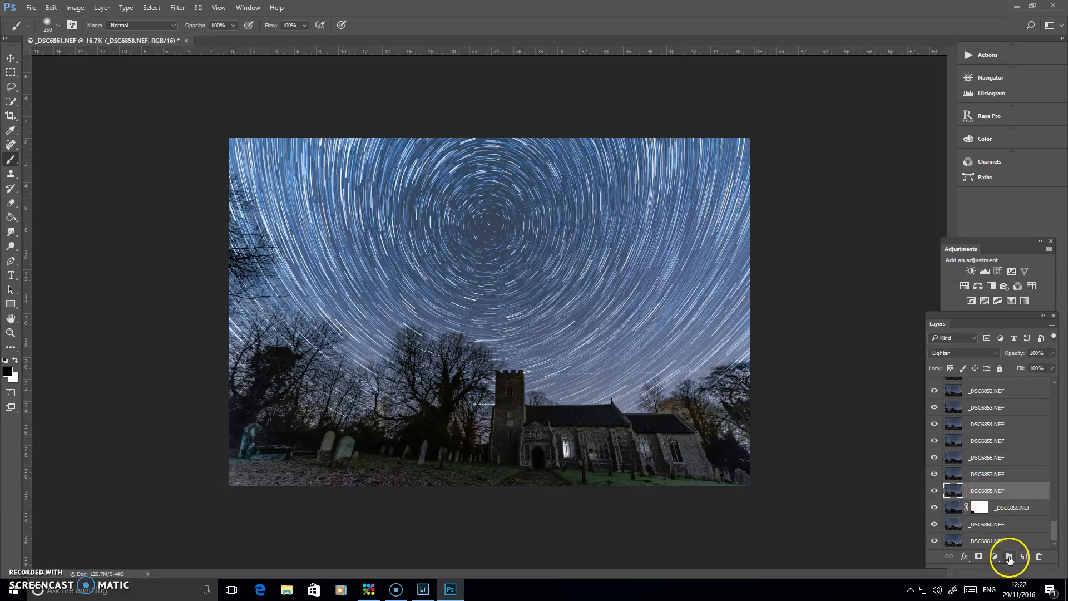
{"action": "left_click", "coordinate": [980, 557]}
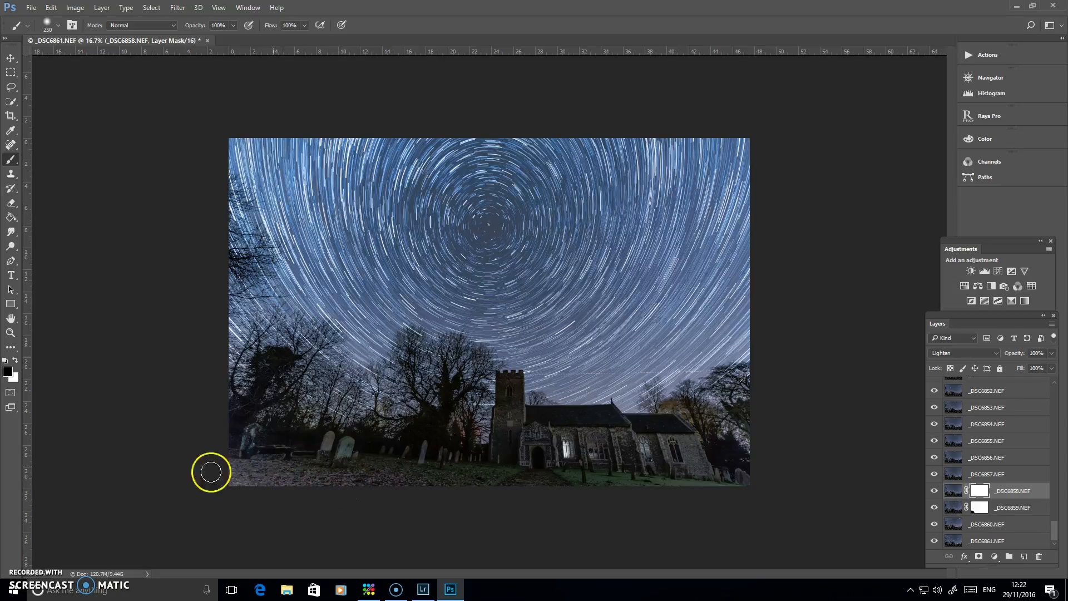
Toggle the visibility of layers _DSC6857.NEF up to _DSC6852.NEF one by one to examine them for stray foreground light
{"action": "left_click", "coordinate": [940, 477]}
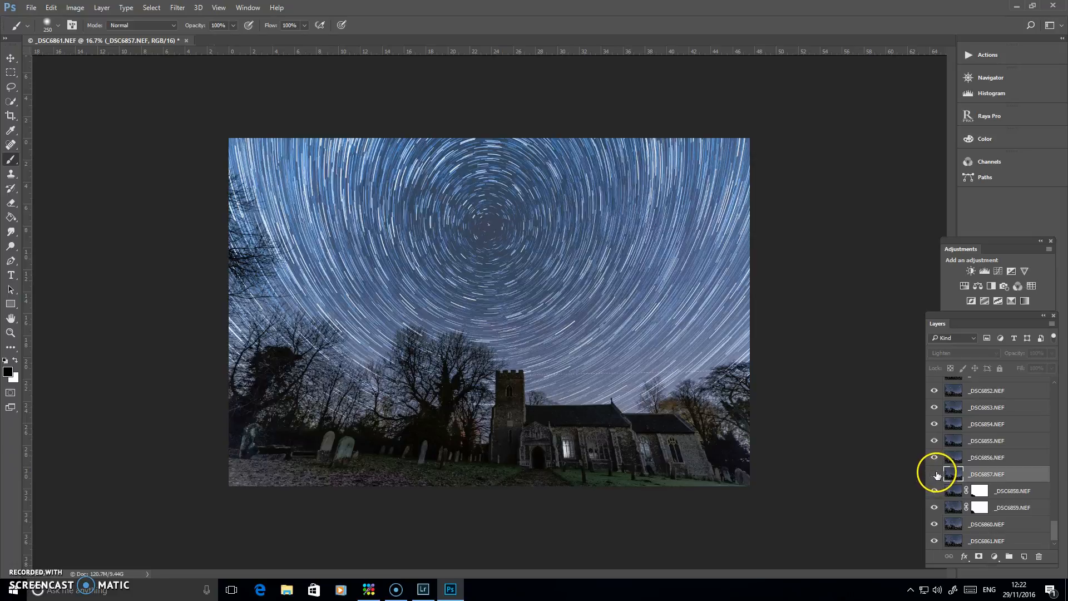
{"action": "left_click", "coordinate": [951, 459]}
{"action": "left_click", "coordinate": [935, 458]}
{"action": "left_click", "coordinate": [952, 441]}
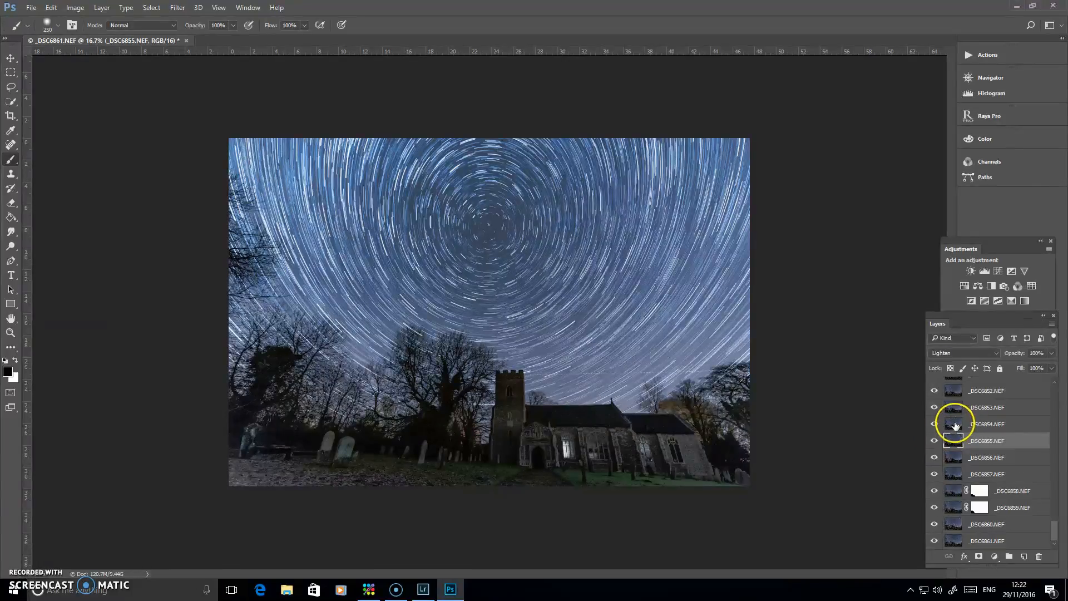
{"action": "left_click", "coordinate": [955, 426]}
{"action": "left_click", "coordinate": [934, 427]}
{"action": "left_click", "coordinate": [934, 427]}
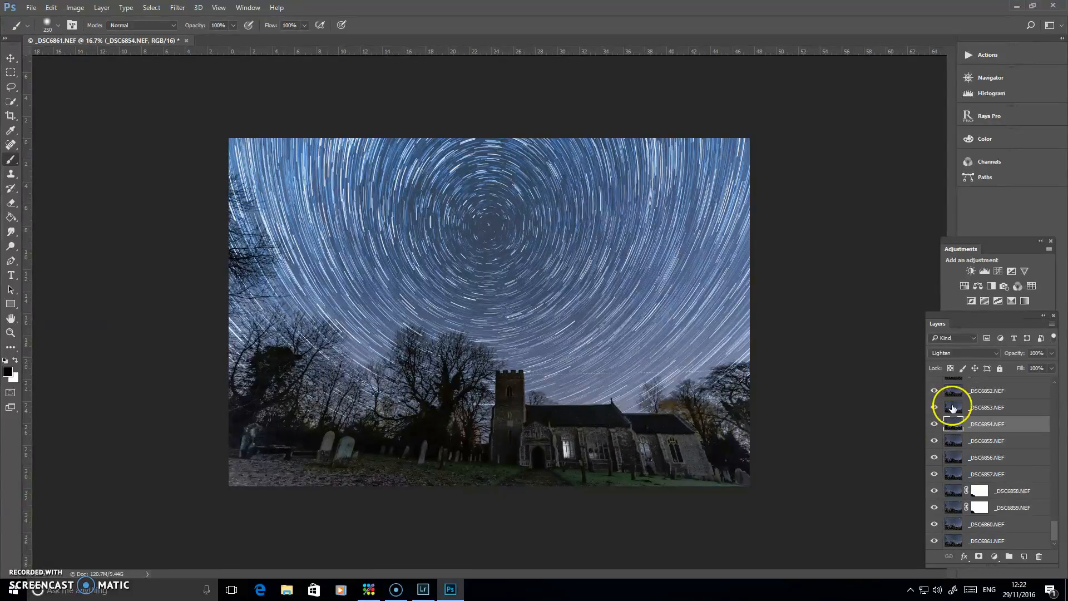
{"action": "left_click", "coordinate": [953, 409]}
{"action": "left_click", "coordinate": [936, 410]}
{"action": "left_click", "coordinate": [934, 410]}
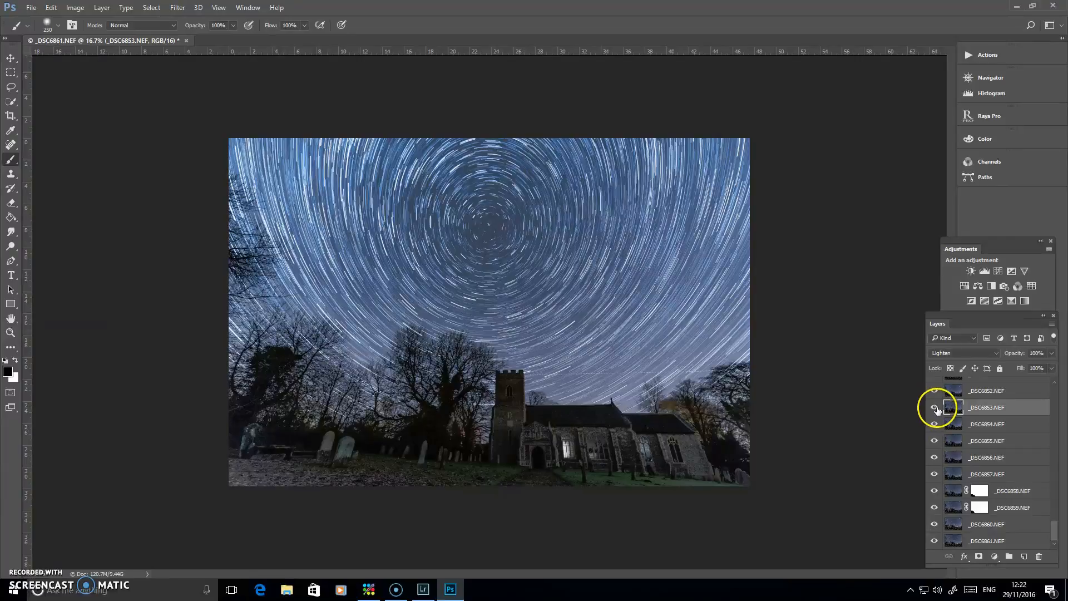
{"action": "left_click", "coordinate": [953, 391]}
{"action": "left_click", "coordinate": [935, 392]}
{"action": "left_click", "coordinate": [935, 391]}
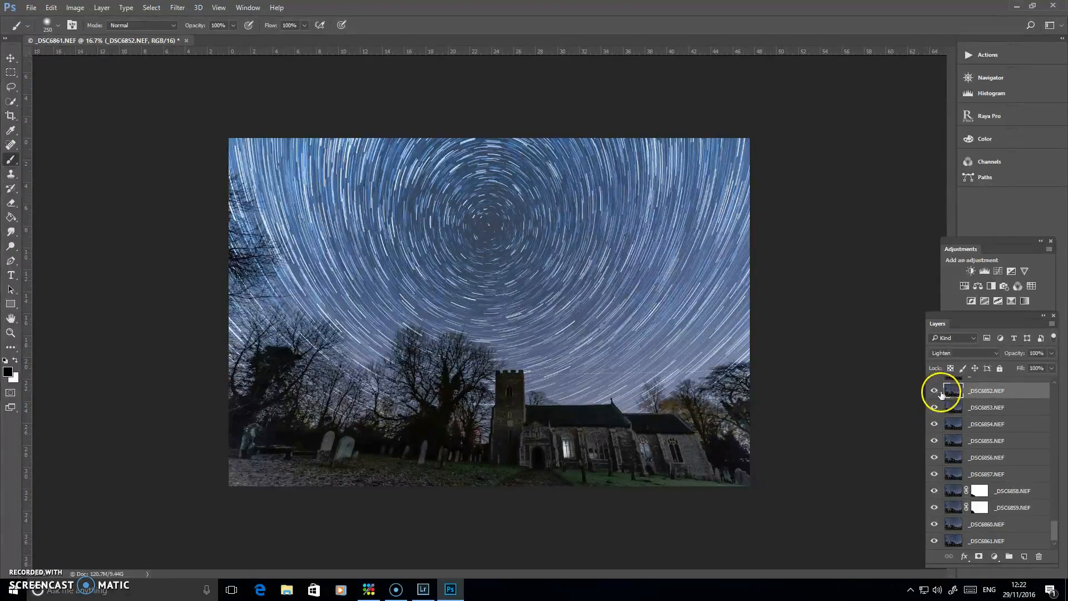
Toggle the visibility of layers _DSC6851.NEF up to _DSC6845.NEF one by one to examine their effect on the foreground
{"action": "scroll", "coordinate": [1056, 530], "scroll_direction": "up", "scroll_amount": 2}
{"action": "left_click_drag", "start_coordinate": [1058, 532], "coordinate": [1061, 516]}
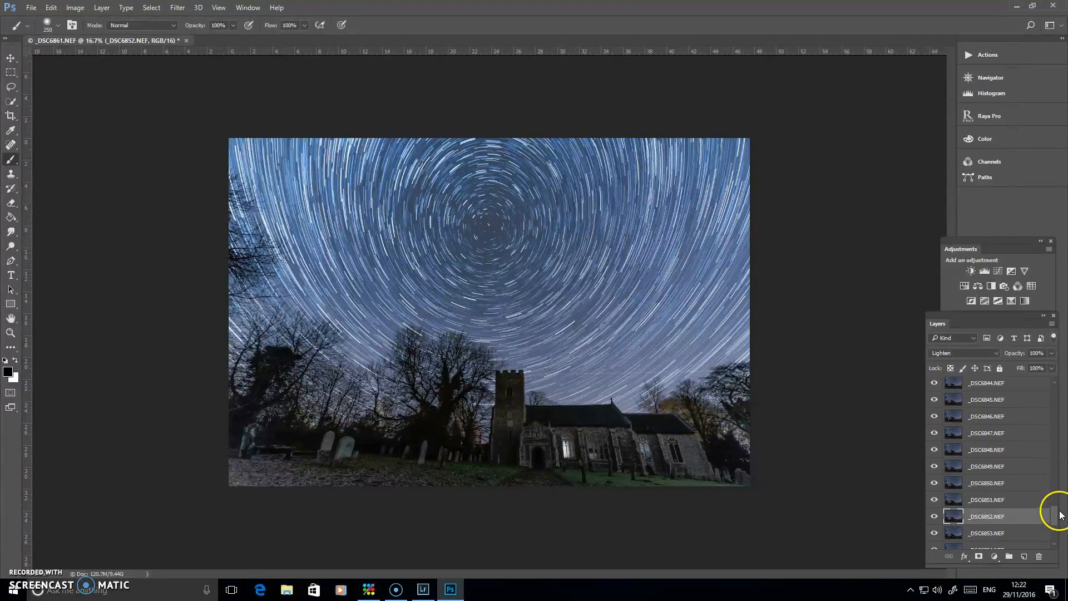
{"action": "left_click", "coordinate": [953, 500]}
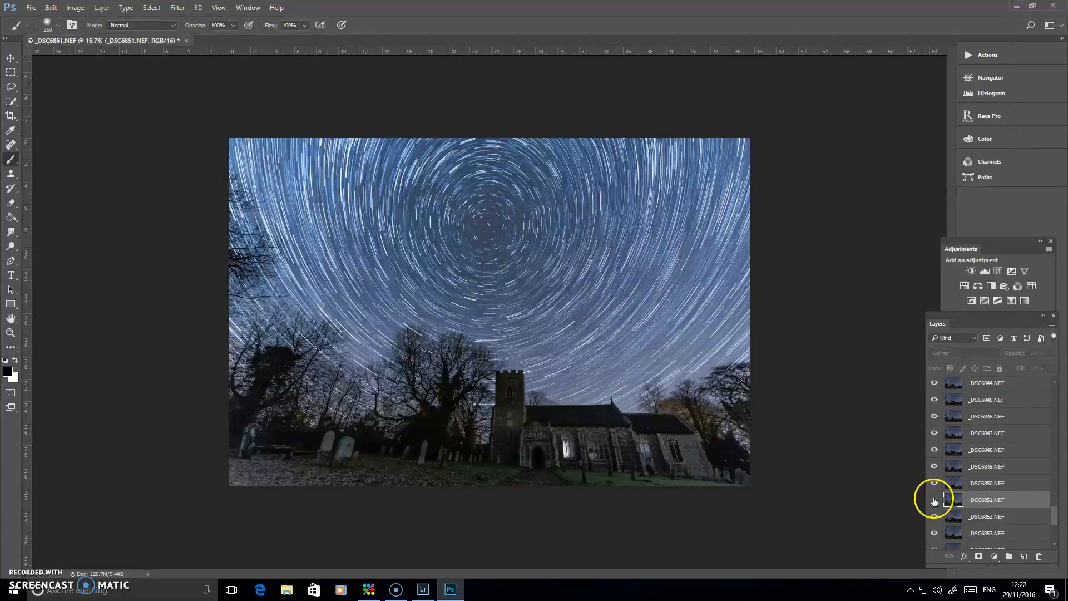
{"action": "left_click", "coordinate": [953, 482]}
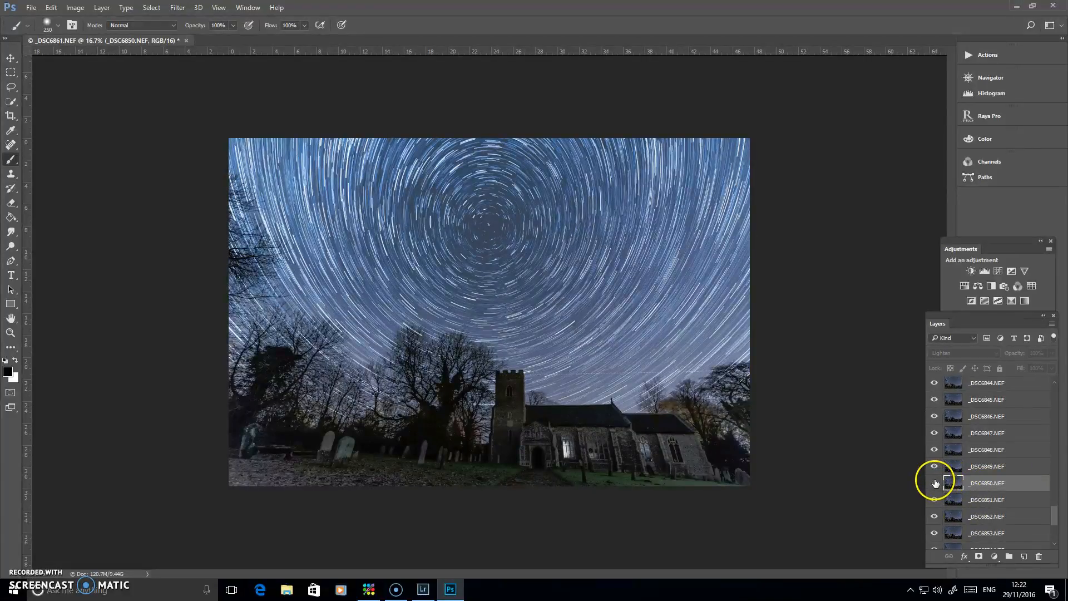
{"action": "left_click", "coordinate": [952, 466]}
{"action": "left_click", "coordinate": [934, 468]}
{"action": "left_click", "coordinate": [933, 467]}
{"action": "left_click", "coordinate": [953, 449]}
{"action": "left_click", "coordinate": [936, 448]}
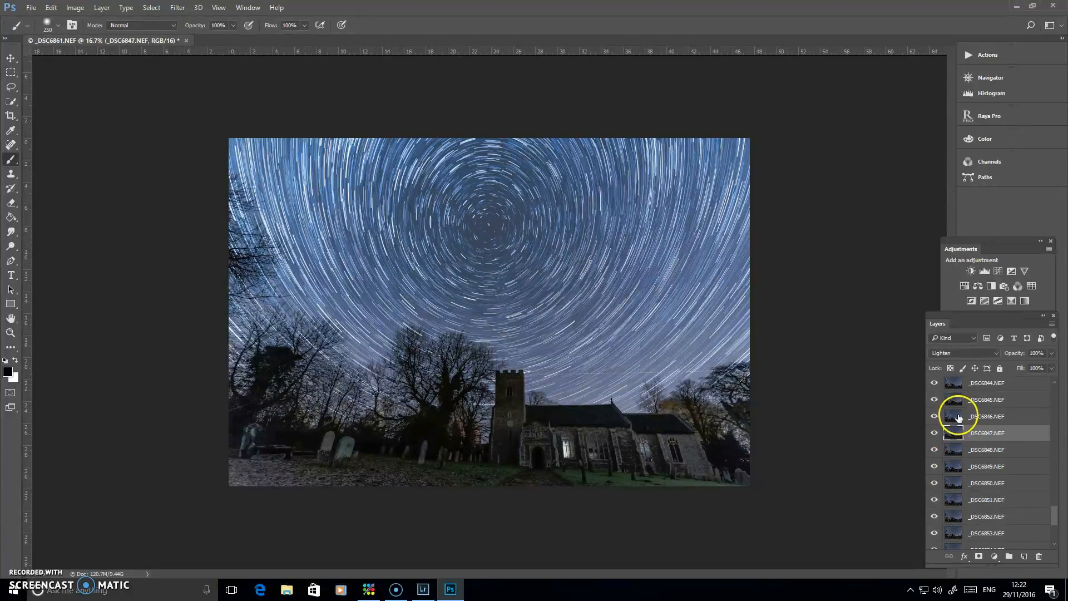
{"action": "left_click", "coordinate": [953, 418]}
{"action": "left_click", "coordinate": [935, 417]}
{"action": "left_click", "coordinate": [934, 417]}
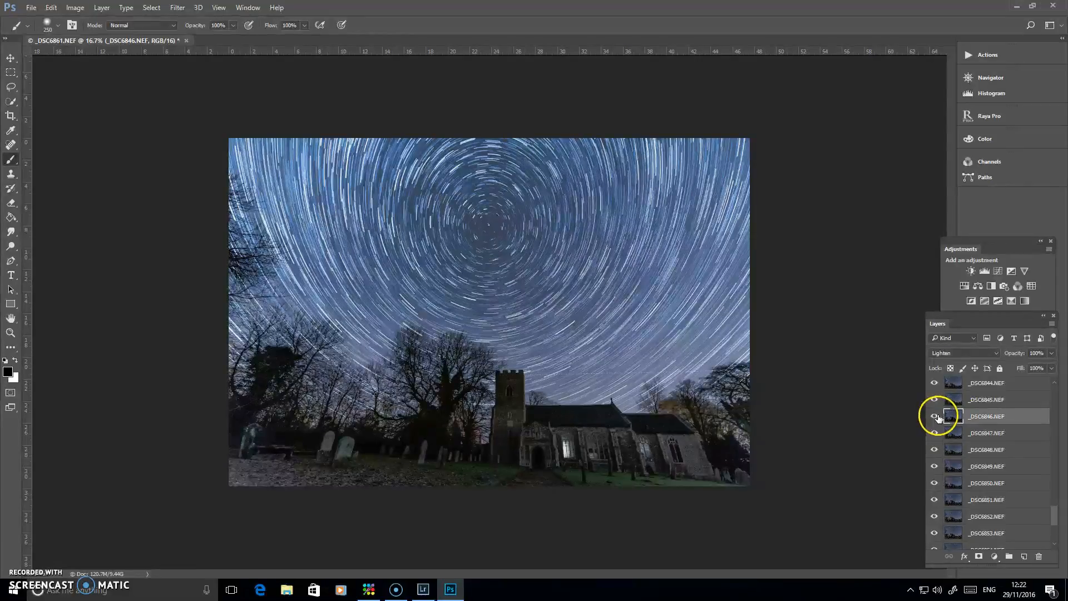
{"action": "left_click", "coordinate": [953, 399]}
{"action": "left_click", "coordinate": [935, 400]}
{"action": "left_click", "coordinate": [935, 401]}
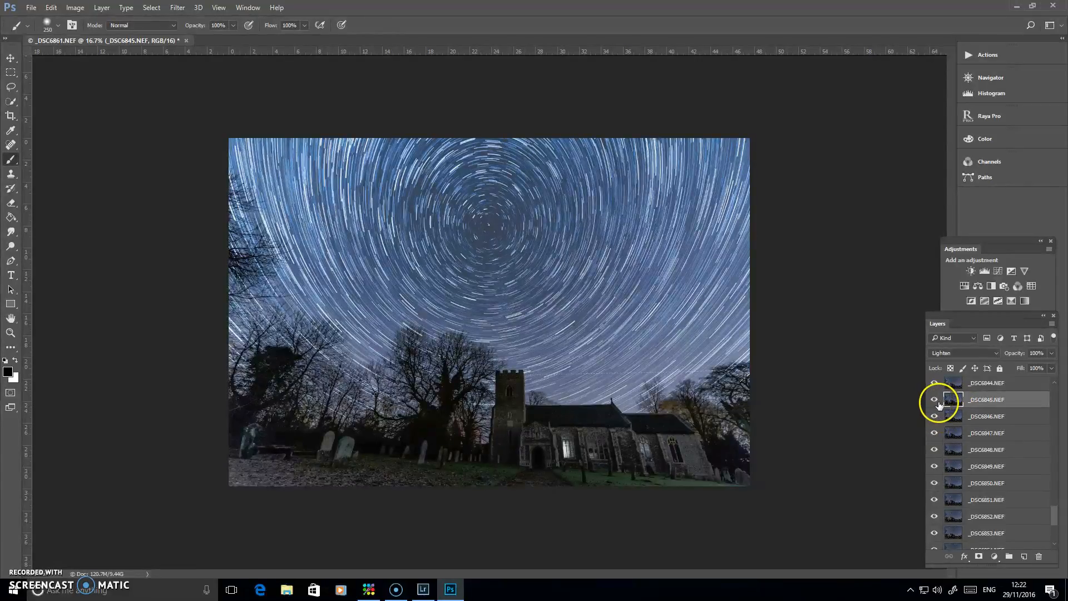
Check layers _DSC6844.NEF up to _DSC6839.NEF for stray light by hiding and showing each one
{"action": "left_click_drag", "start_coordinate": [1056, 522], "coordinate": [1056, 505]}
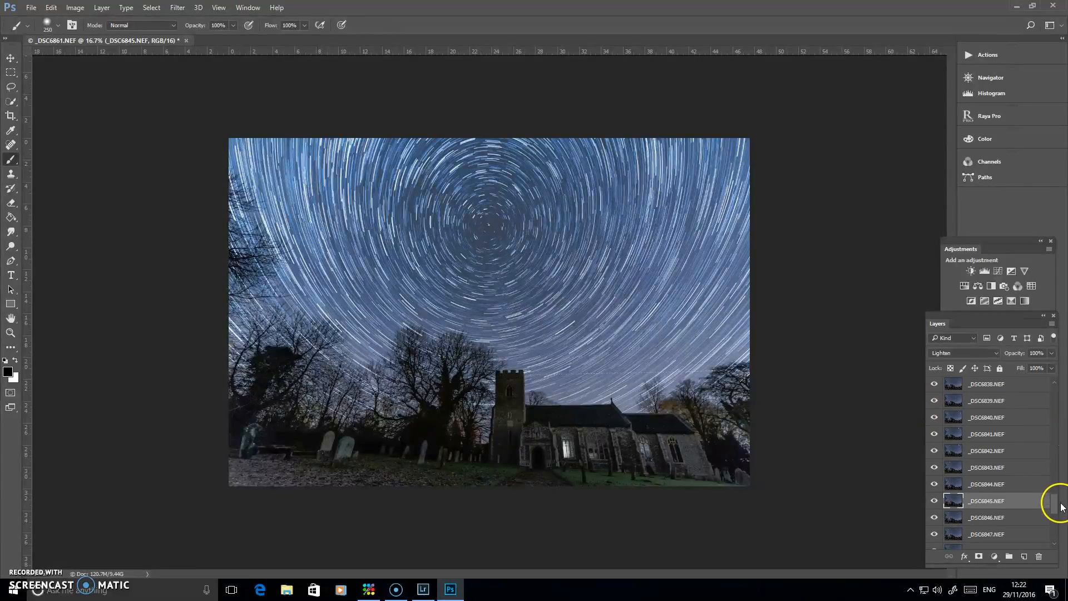
{"action": "left_click", "coordinate": [951, 485]}
{"action": "left_click", "coordinate": [934, 485]}
{"action": "left_click", "coordinate": [934, 486]}
{"action": "left_click", "coordinate": [952, 468]}
{"action": "left_click", "coordinate": [935, 468]}
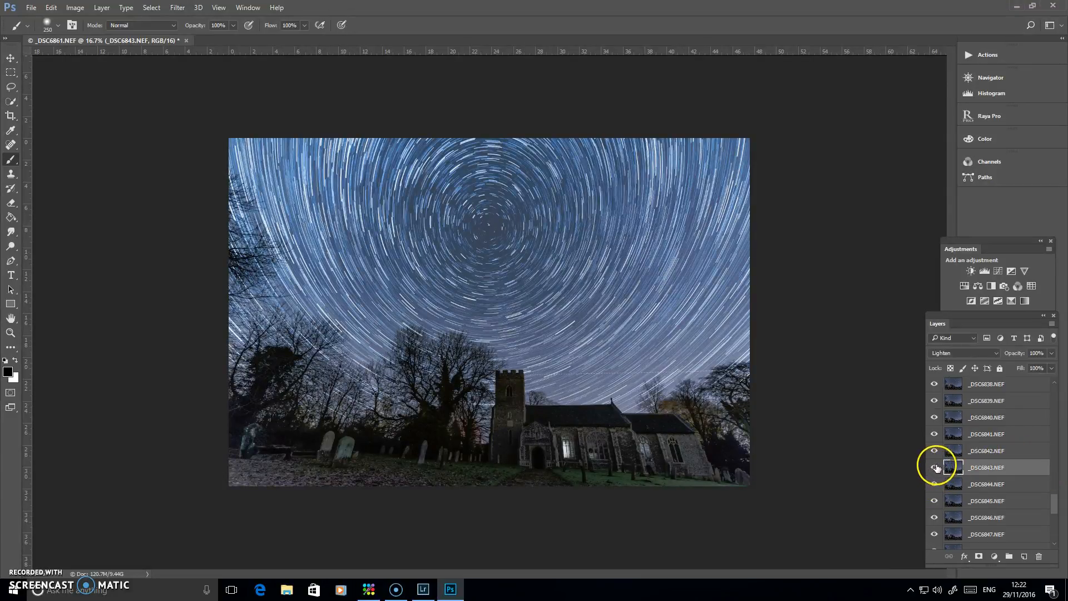
{"action": "left_click", "coordinate": [953, 449]}
{"action": "left_click", "coordinate": [936, 451]}
{"action": "left_click", "coordinate": [936, 450]}
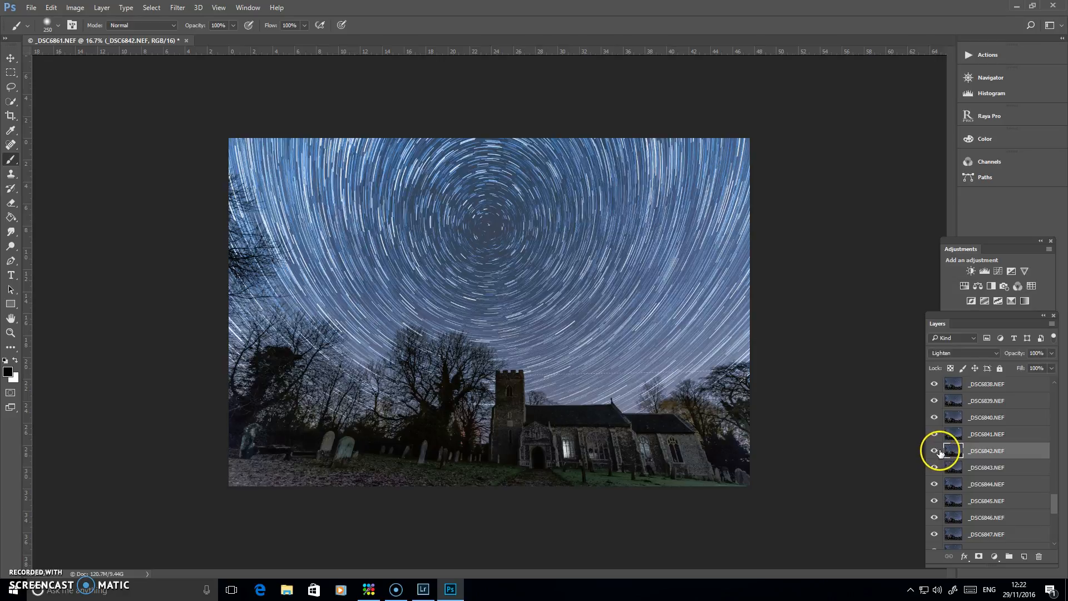
{"action": "left_click", "coordinate": [959, 437]}
{"action": "left_click", "coordinate": [935, 434]}
{"action": "left_click", "coordinate": [935, 434]}
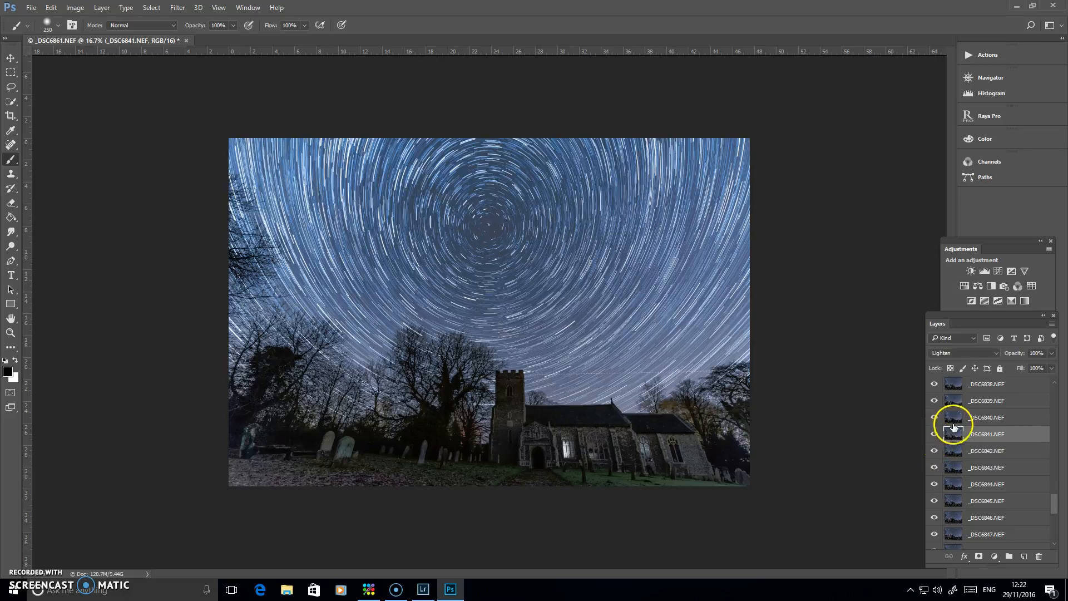
{"action": "left_click", "coordinate": [954, 417]}
{"action": "left_click", "coordinate": [935, 418]}
{"action": "left_click", "coordinate": [934, 418]}
{"action": "left_click", "coordinate": [954, 400]}
{"action": "left_click", "coordinate": [935, 401]}
{"action": "left_click", "coordinate": [935, 401]}
Hide and show layers _DSC6835.NEF down to _DSC6839.NEF individually to examine the remaining foreground light
{"action": "left_click_drag", "start_coordinate": [1053, 501], "coordinate": [1057, 487]}
{"action": "left_click", "coordinate": [954, 458]}
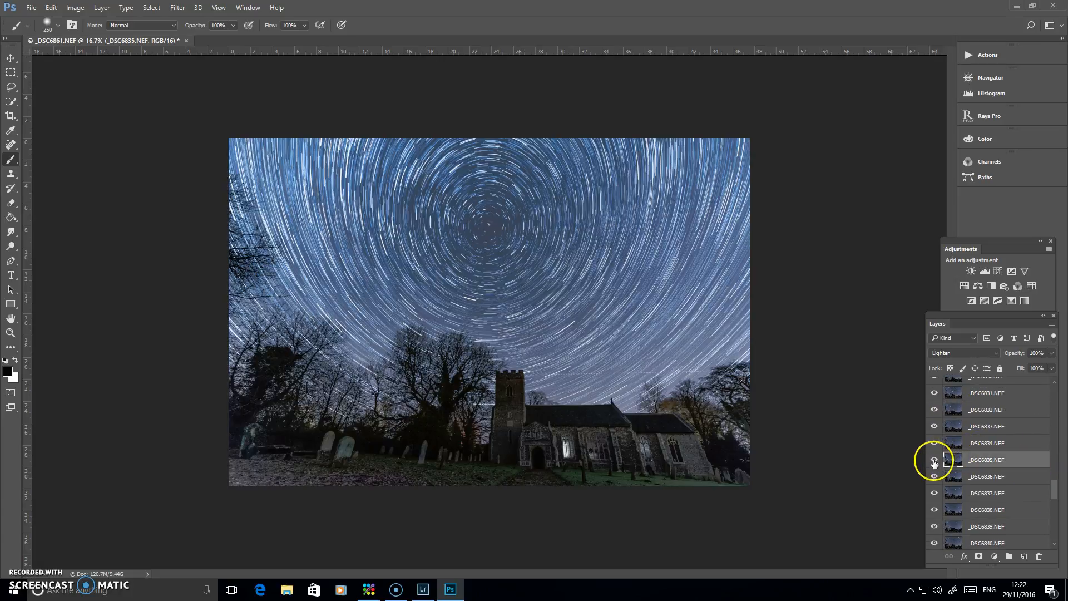
{"action": "left_click", "coordinate": [934, 461]}
{"action": "left_click", "coordinate": [935, 460]}
{"action": "left_click", "coordinate": [953, 478]}
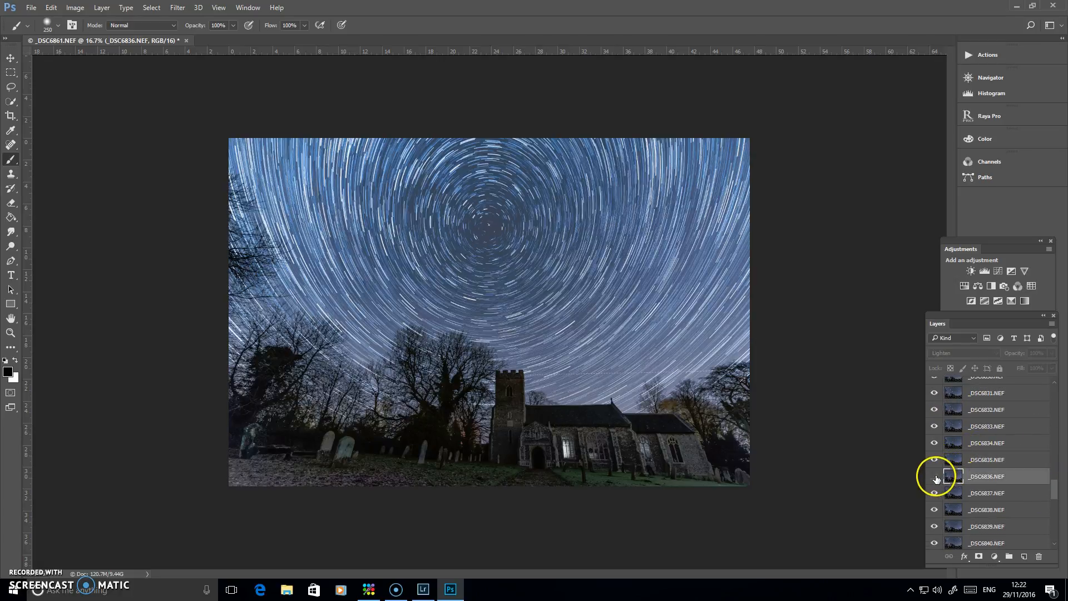
{"action": "left_click", "coordinate": [946, 495]}
{"action": "left_click", "coordinate": [935, 495]}
{"action": "left_click", "coordinate": [936, 494]}
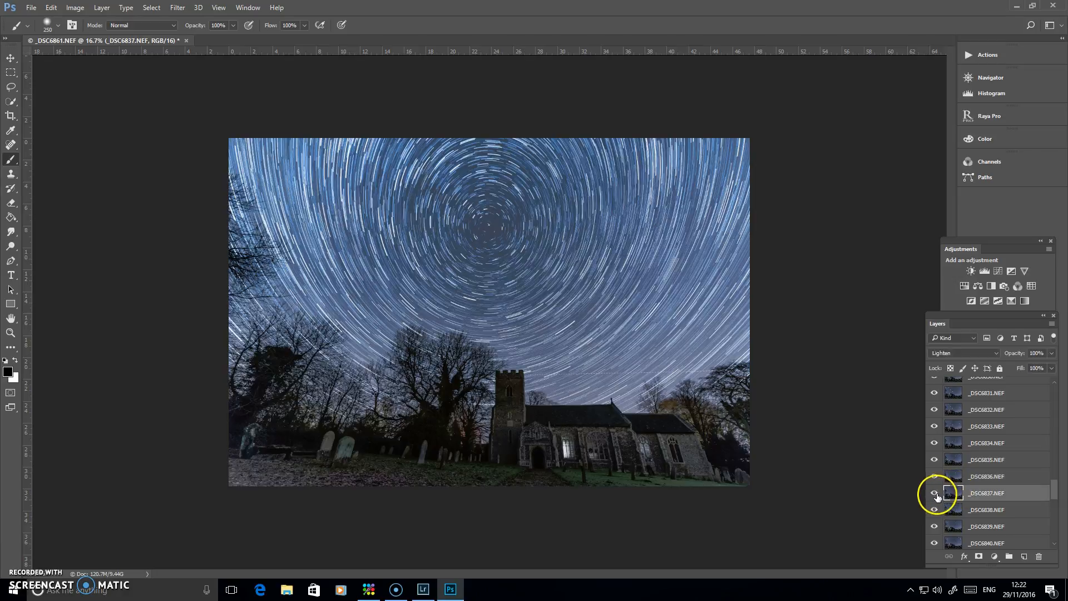
{"action": "left_click", "coordinate": [945, 511]}
{"action": "left_click", "coordinate": [937, 509]}
{"action": "left_click", "coordinate": [937, 508]}
{"action": "left_click", "coordinate": [947, 524]}
{"action": "left_click", "coordinate": [938, 527]}
{"action": "left_click", "coordinate": [936, 526]}
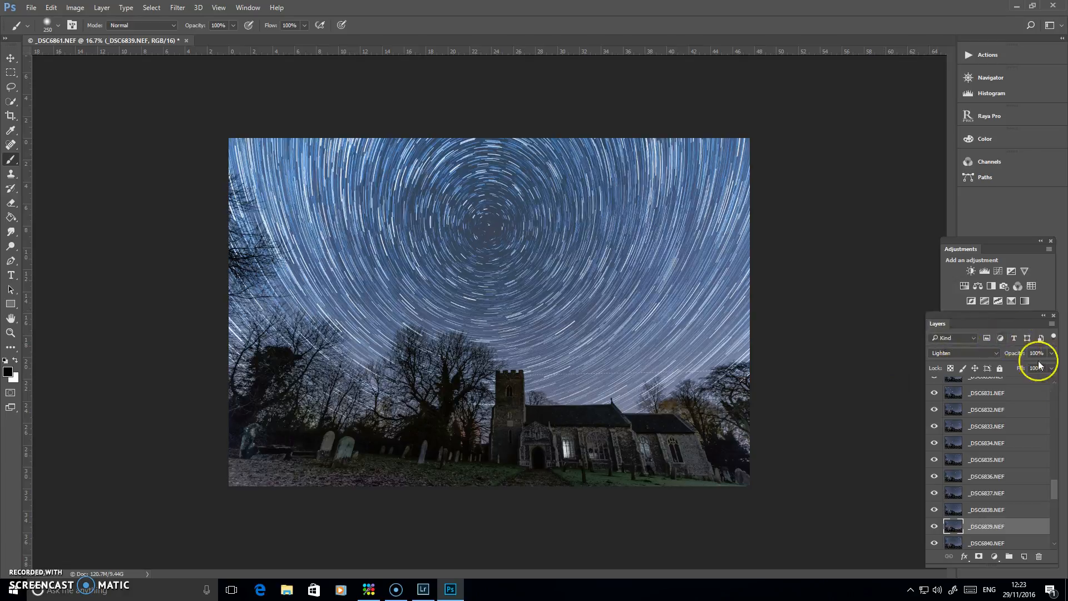
Flatten the whole star-trail layer stack into a single background image
{"action": "left_click_drag", "start_coordinate": [1054, 493], "coordinate": [1056, 353]}
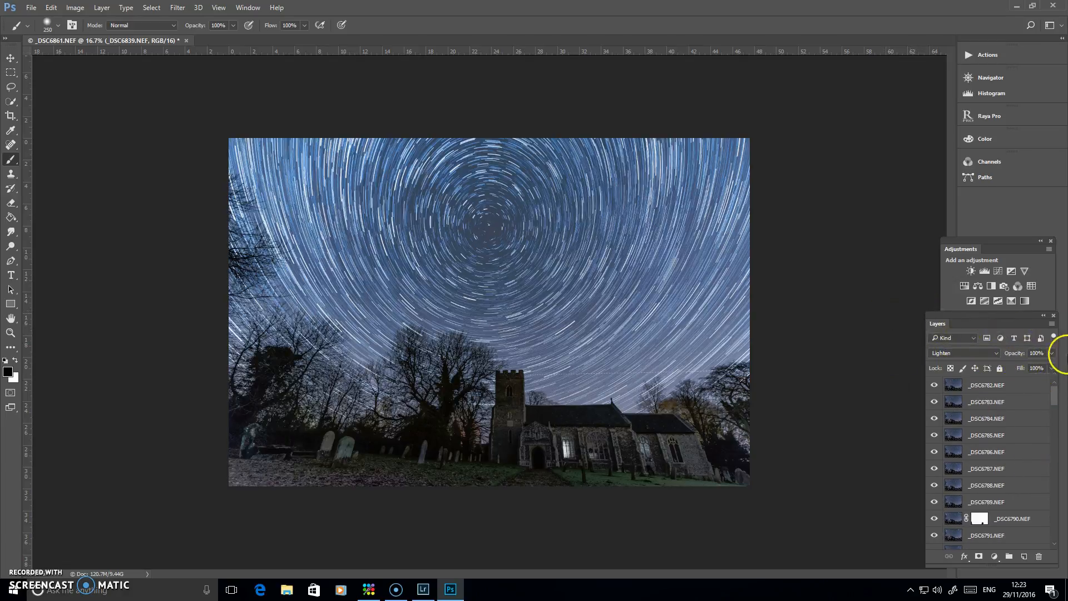
{"action": "left_click", "coordinate": [1052, 324]}
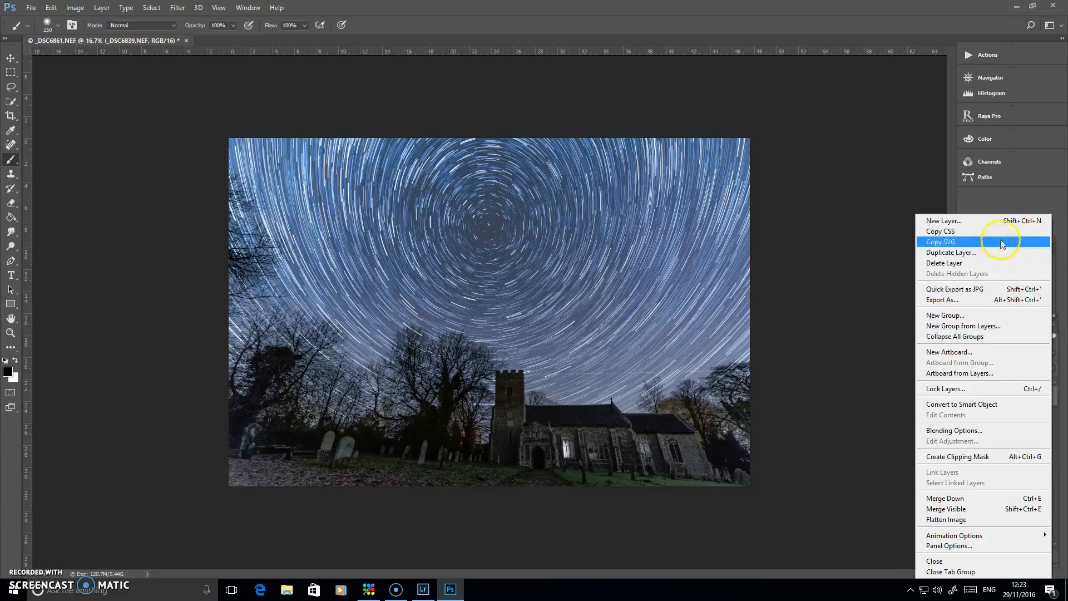
{"action": "left_click", "coordinate": [864, 405]}
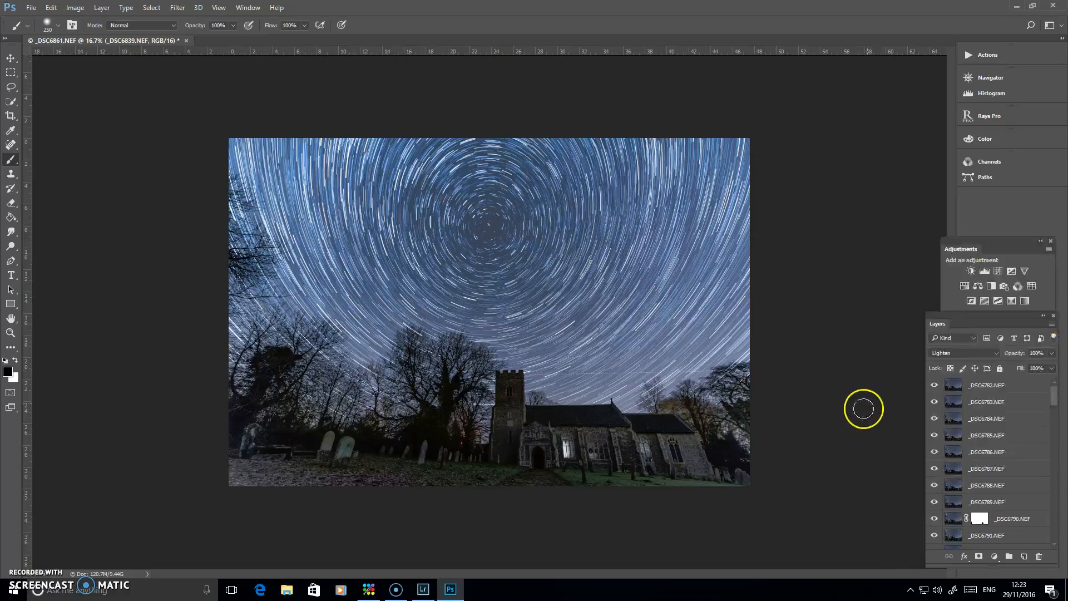
{"action": "left_click", "coordinate": [1051, 324]}
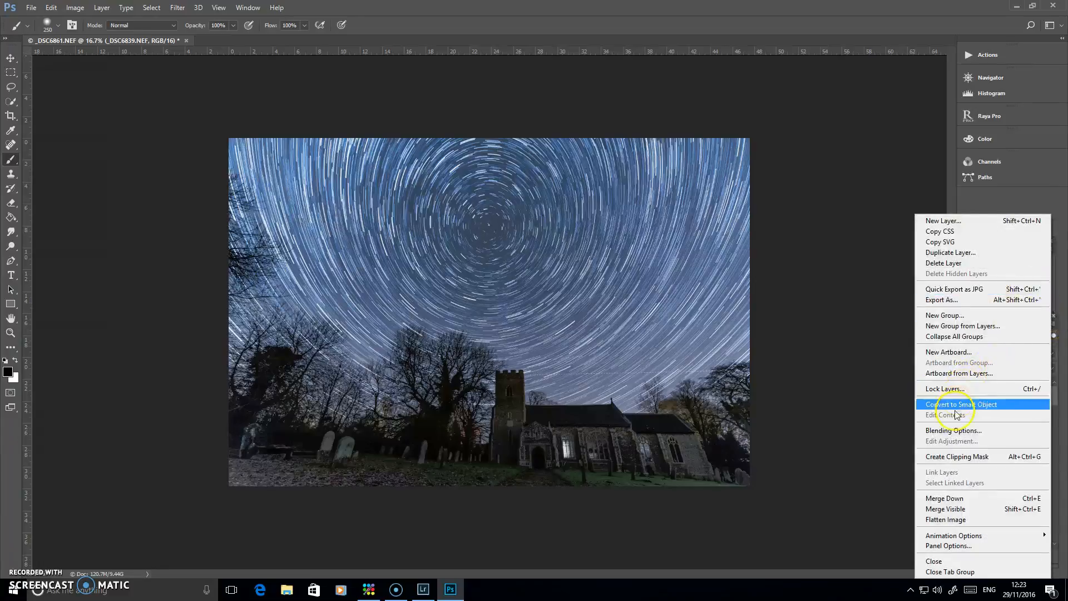
{"action": "left_click", "coordinate": [966, 520]}
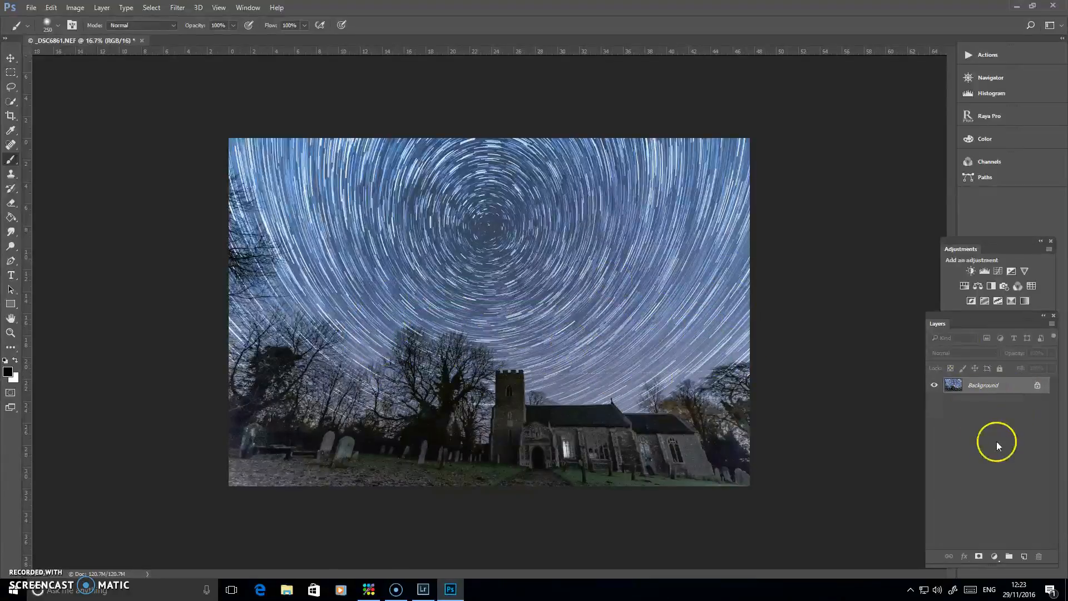
Add a Curves adjustment layer, anchoring the shadows at input 69, output 68 and raising the highlights to input 173, output 194
{"action": "left_click", "coordinate": [998, 271]}
{"action": "left_click_drag", "start_coordinate": [588, 119], "coordinate": [961, 72]}
{"action": "left_click_drag", "start_coordinate": [897, 243], "coordinate": [898, 238]}
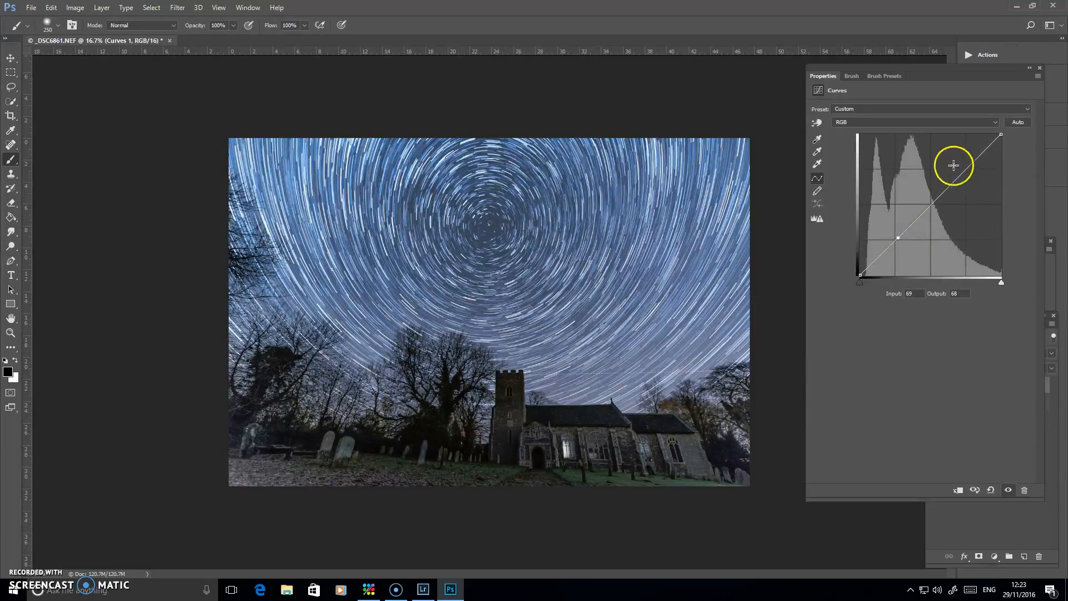
{"action": "left_click", "coordinate": [956, 166]}
{"action": "left_click_drag", "start_coordinate": [955, 167], "coordinate": [956, 168]}
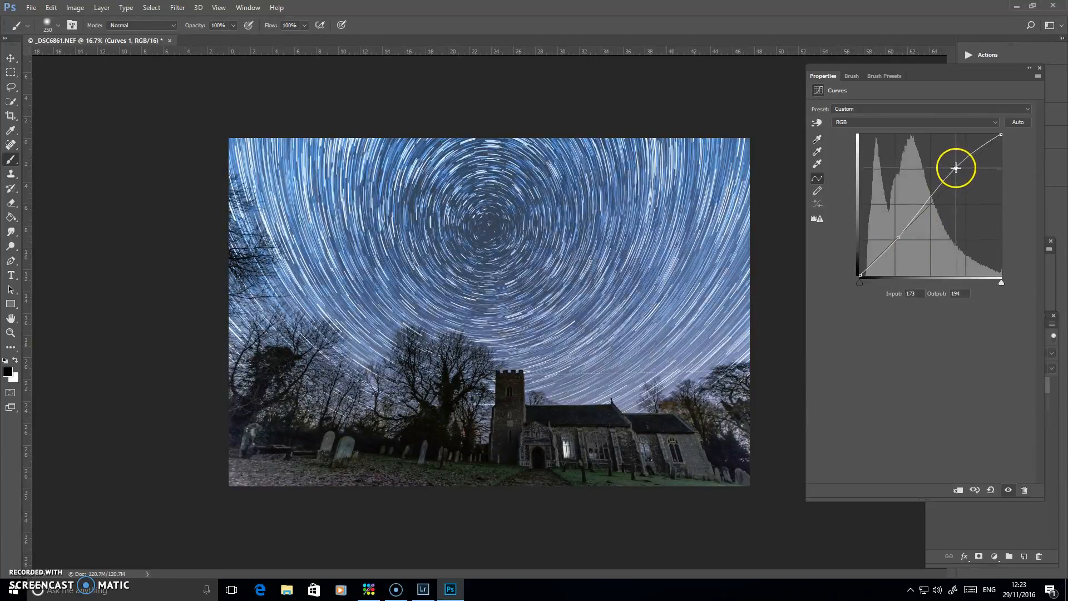
{"action": "left_click", "coordinate": [1028, 68]}
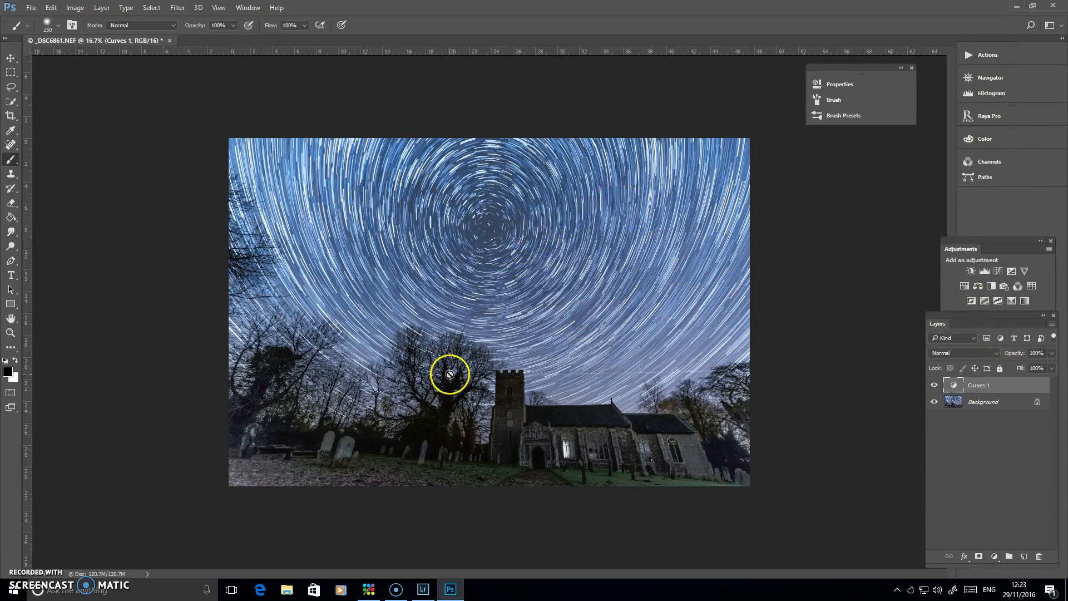
Stamp all visible layers into a new top layer and apply the High Pass filter to it
{"action": "key", "text": "ctrl+shift+alt+e"}
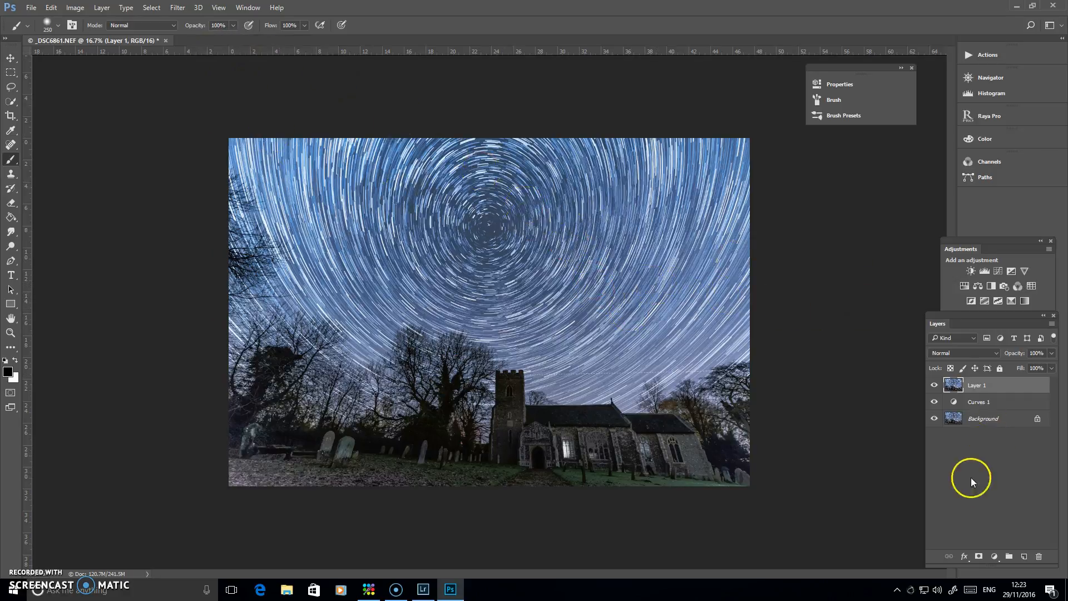
{"action": "left_click", "coordinate": [184, 8]}
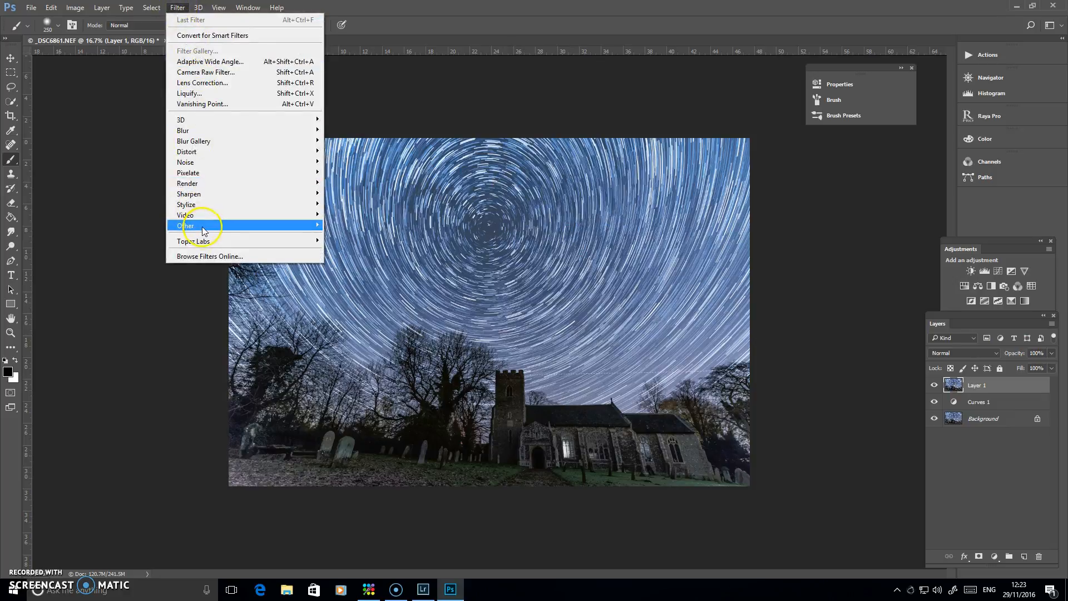
{"action": "mouse_move", "coordinate": [193, 231]}
{"action": "left_click", "coordinate": [139, 236]}
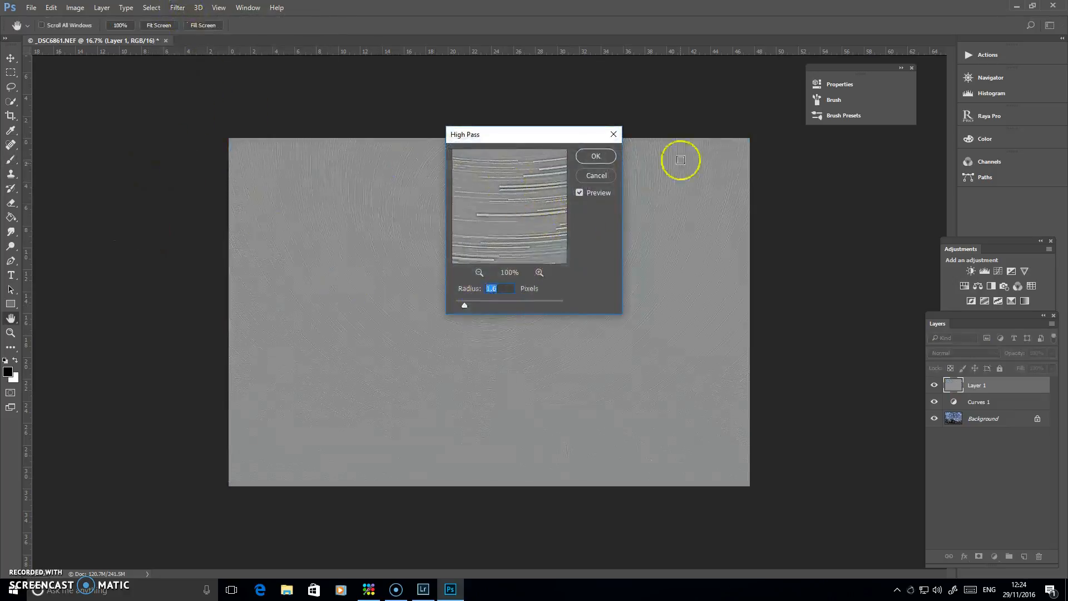
{"action": "key", "text": "ctrl+plus"}
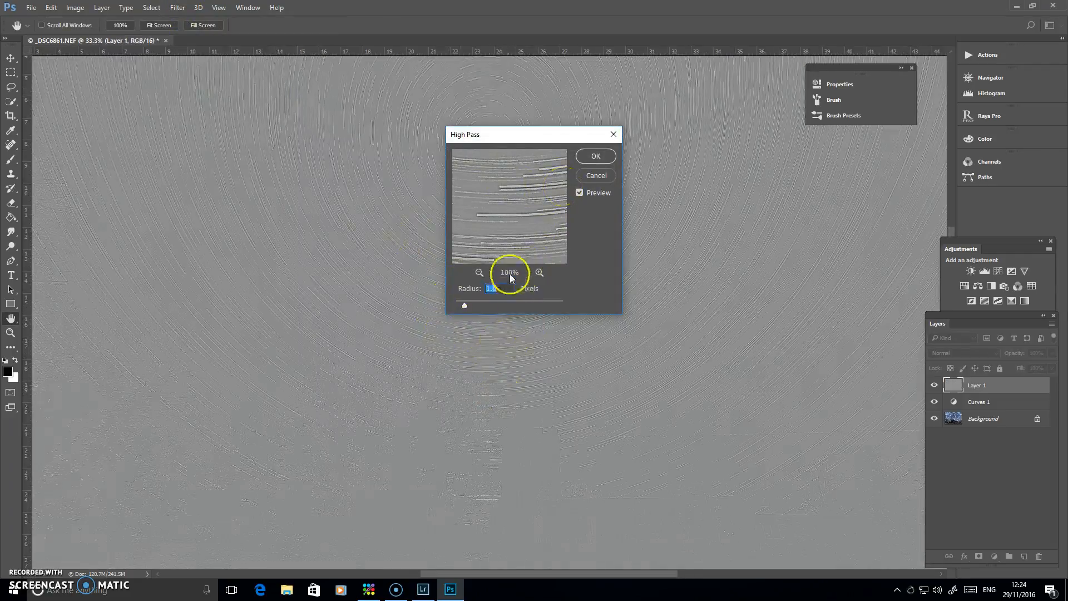
{"action": "left_click", "coordinate": [596, 156]}
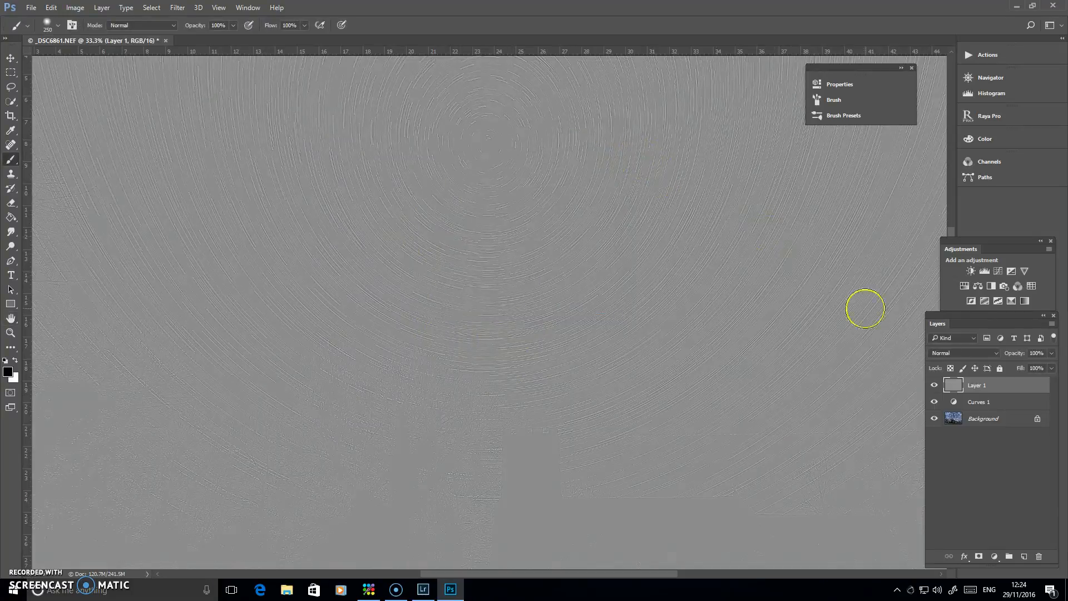
Set the High Pass layer's blend mode to Hard Light and compare the image with and without the sharpening
{"action": "left_click", "coordinate": [967, 353]}
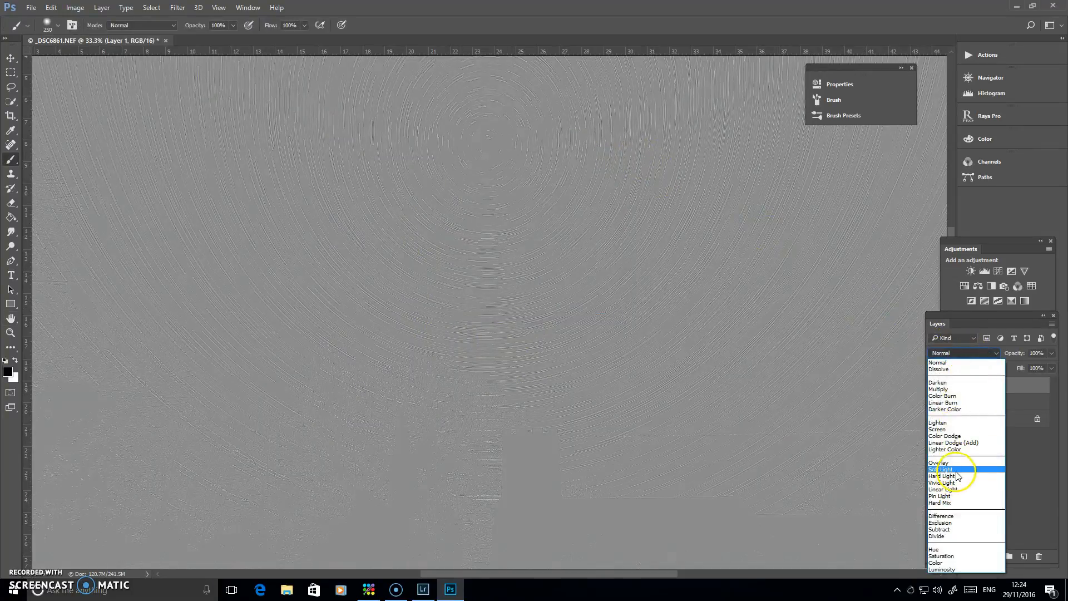
{"action": "left_click", "coordinate": [956, 476]}
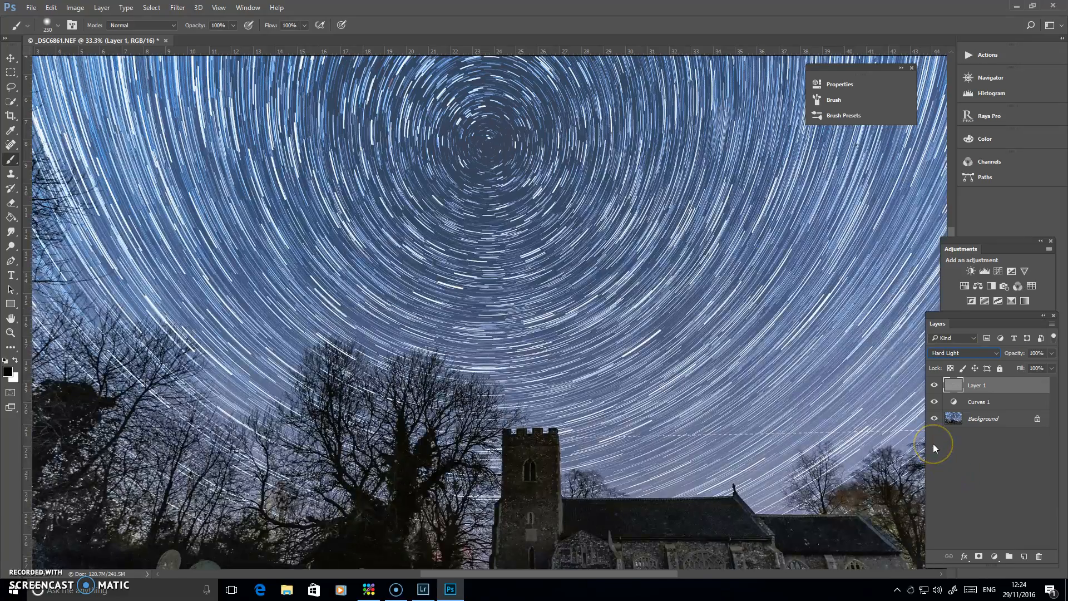
{"action": "left_click", "coordinate": [935, 387]}
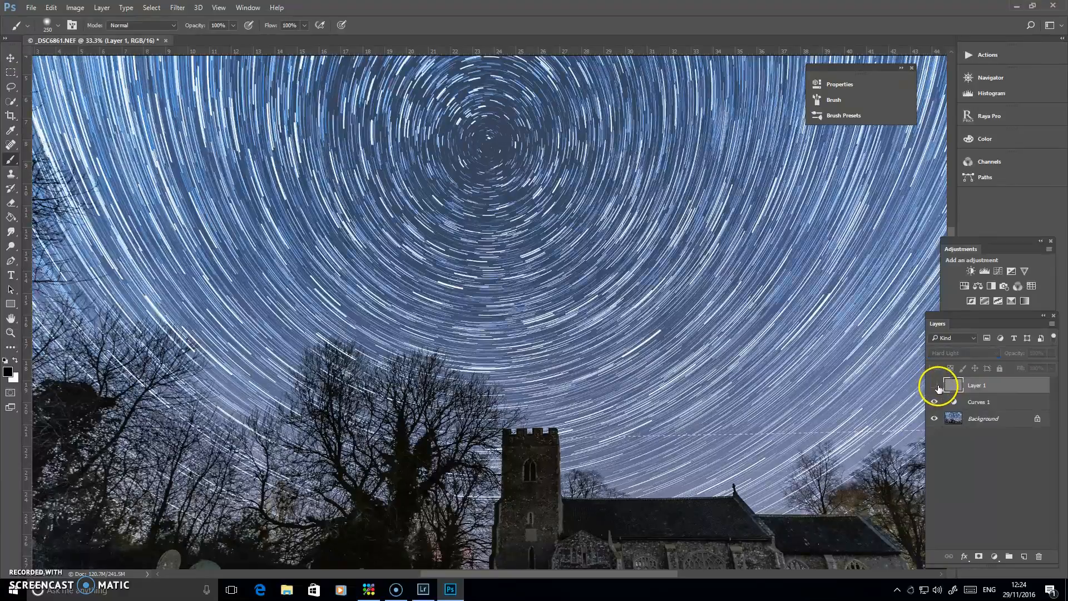
{"action": "left_click", "coordinate": [937, 387]}
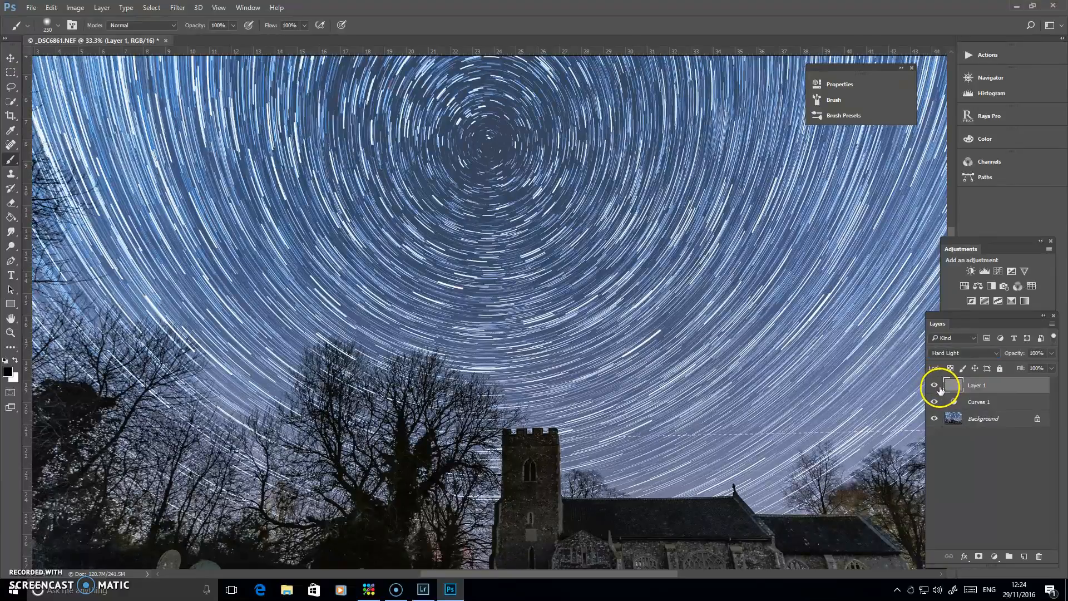
{"action": "key", "text": "ctrl+minus"}
{"action": "key", "text": "ctrl+minus"}
{"action": "key", "text": "ctrl+minus"}
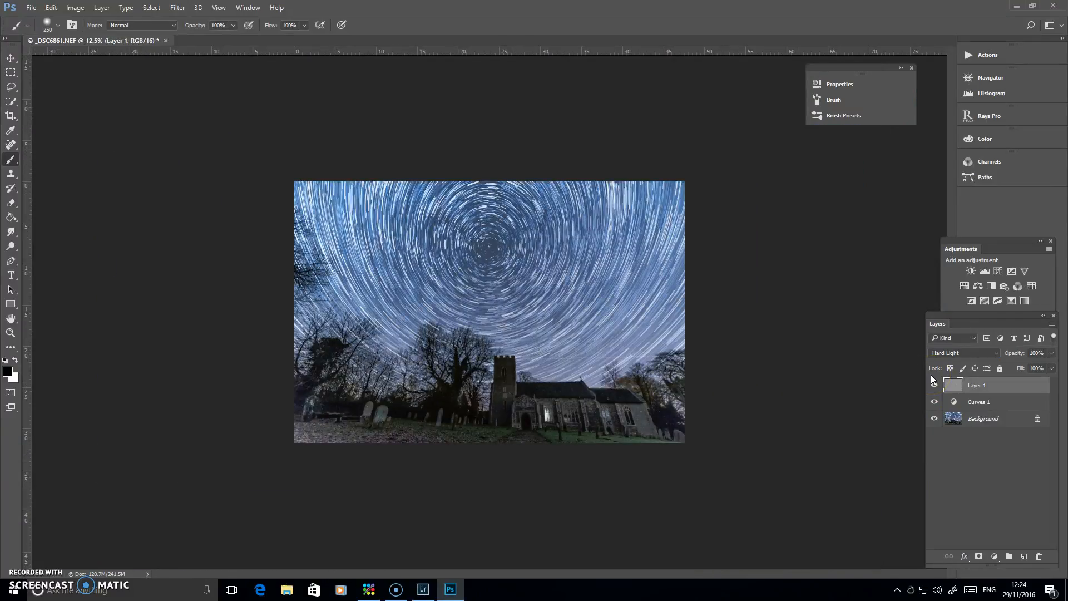